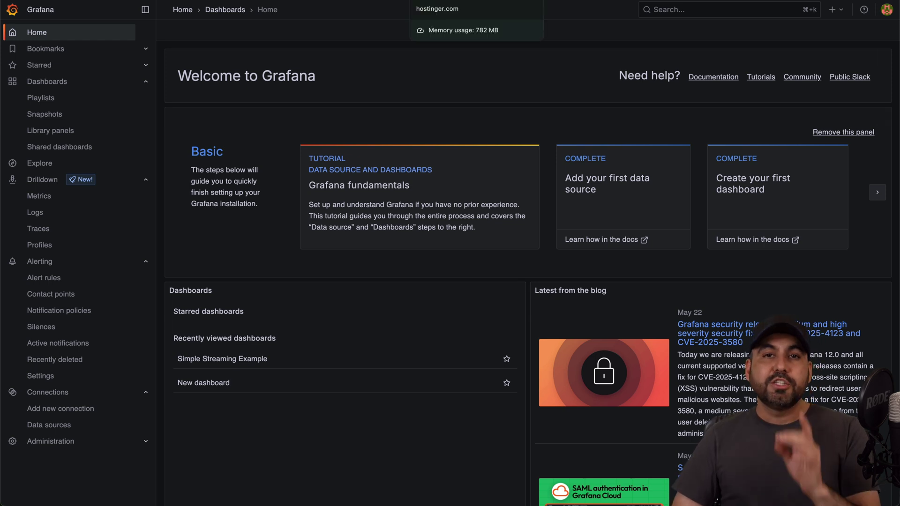
- Switch to the Hostinger website, open its VPS hosting offers and choose the KVM 2 plan
click(476, 1)
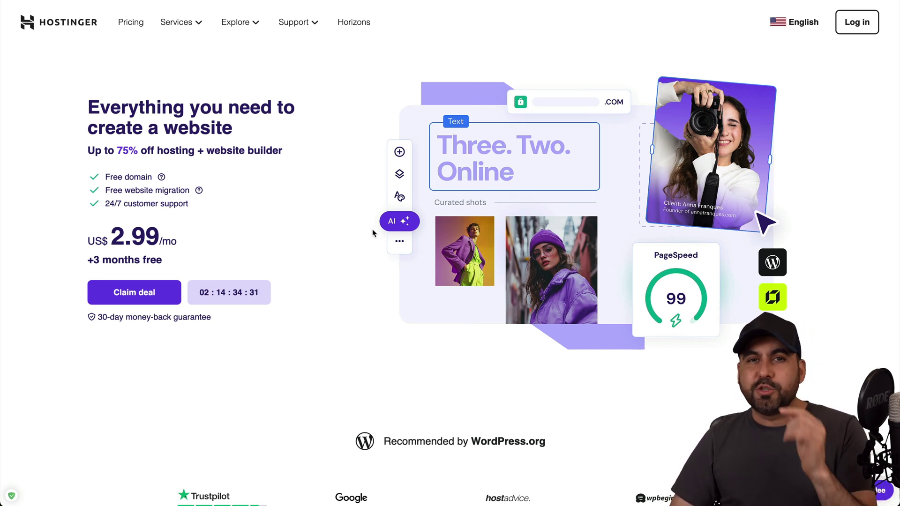
click(177, 22)
click(407, 268)
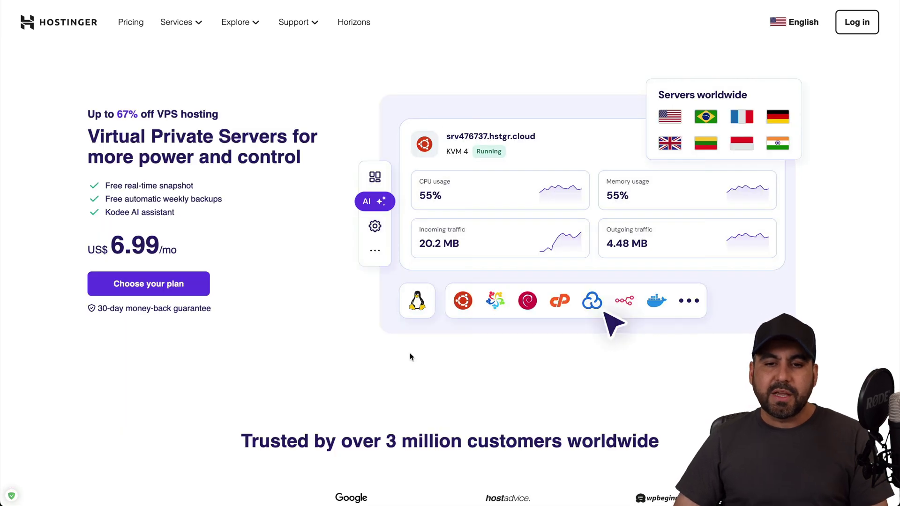
scroll(409, 356, down, 10)
scroll(410, 356, up, 3)
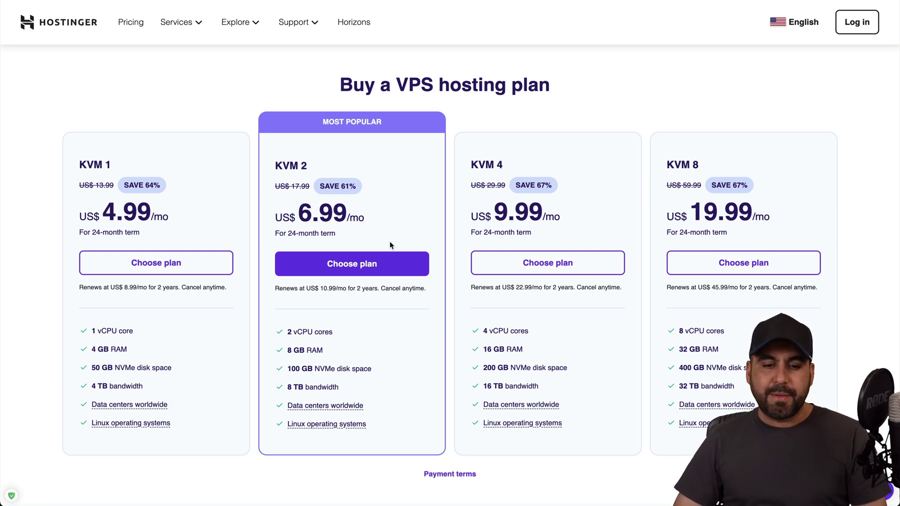
click(367, 266)
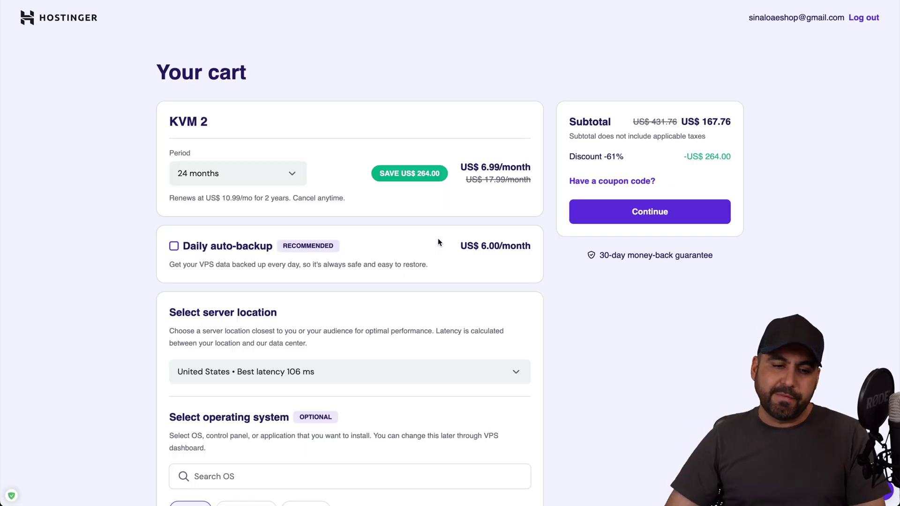
- Select the 24 months period for the KVM 2 plan and review its monthly price, renewal terms and subtotal
click(284, 175)
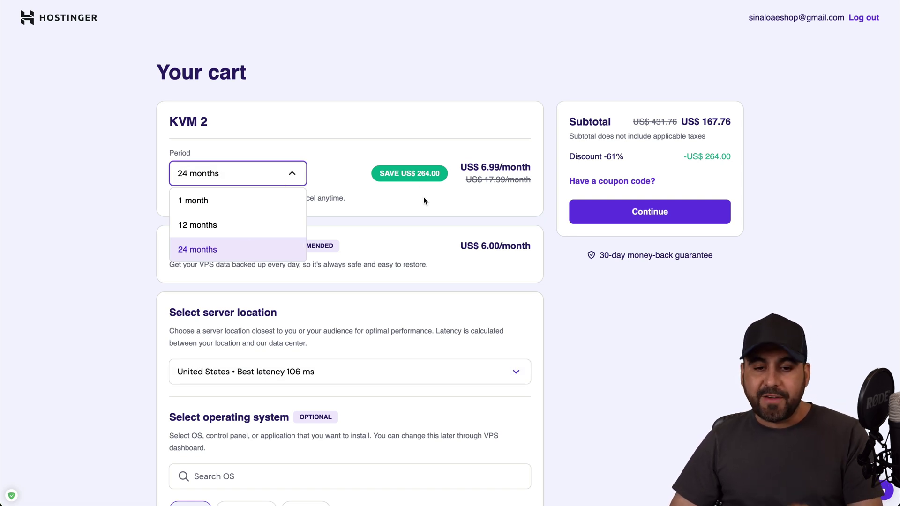
click(248, 253)
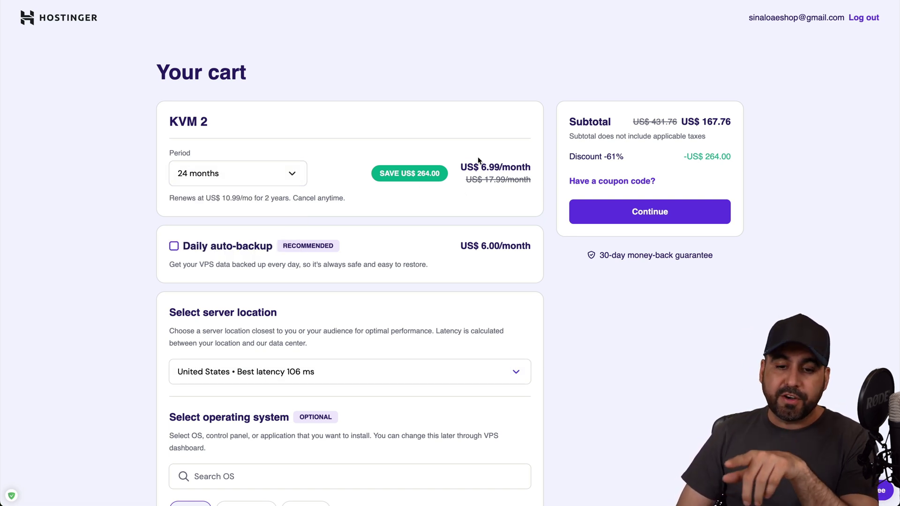
drag(467, 167, 541, 166)
drag(214, 189, 271, 198)
click(311, 213)
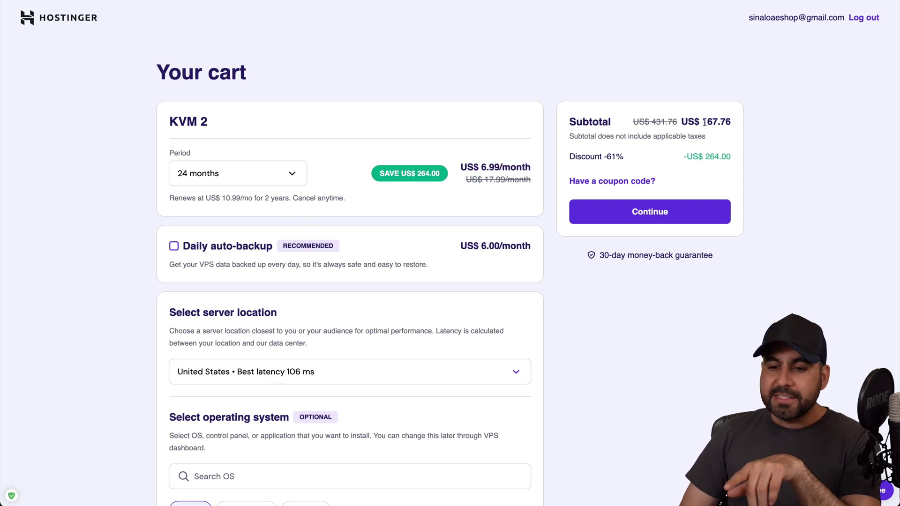
drag(703, 122, 782, 124)
click(747, 140)
- Apply the coupon code SAASMASTER to the cart
click(642, 181)
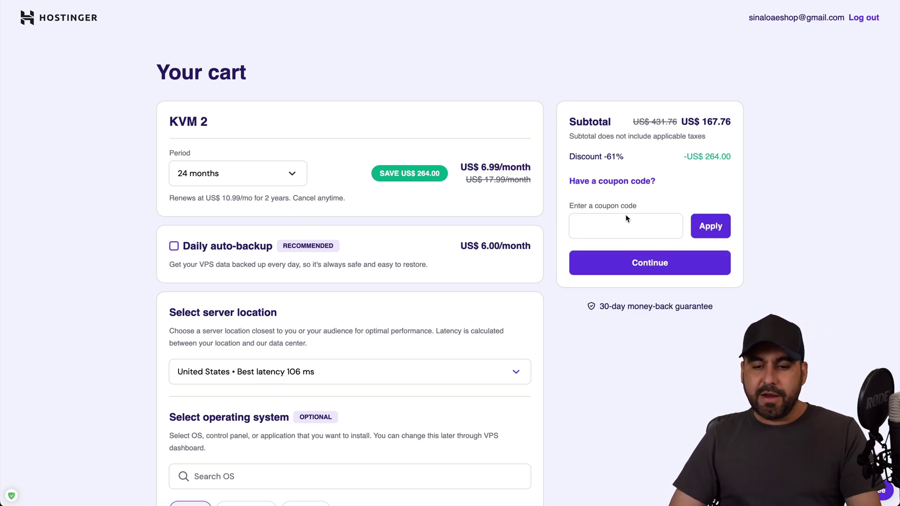
click(625, 220)
text(SAASMASTER)
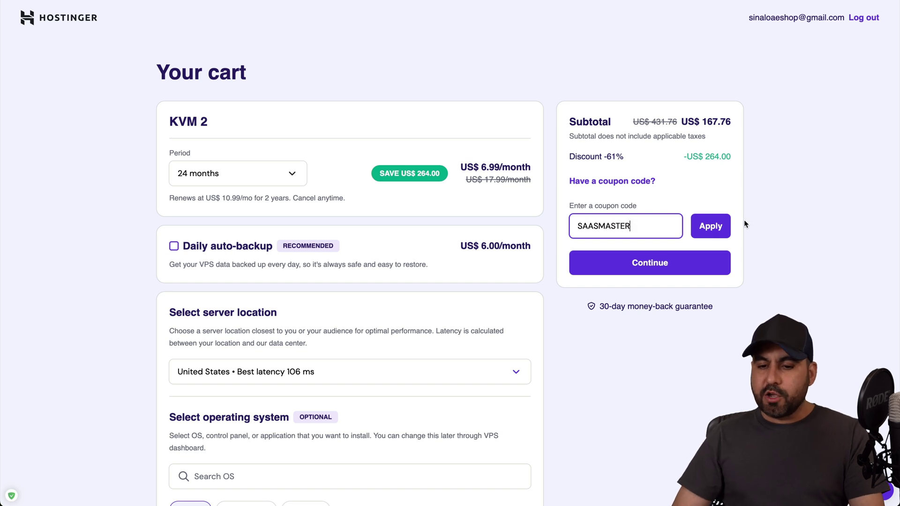
click(719, 224)
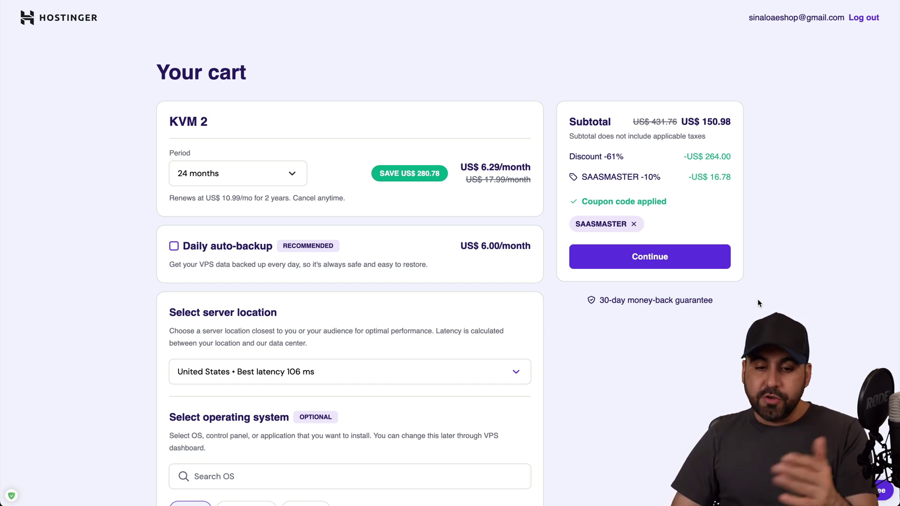
- Choose Grafana from the full list of applications as the operating system for the VPS order
scroll(758, 302, down, 5)
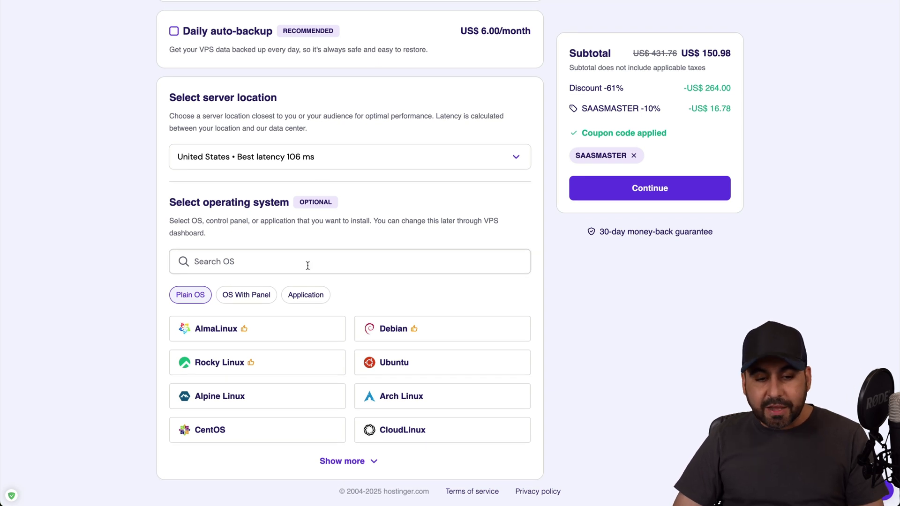
click(327, 301)
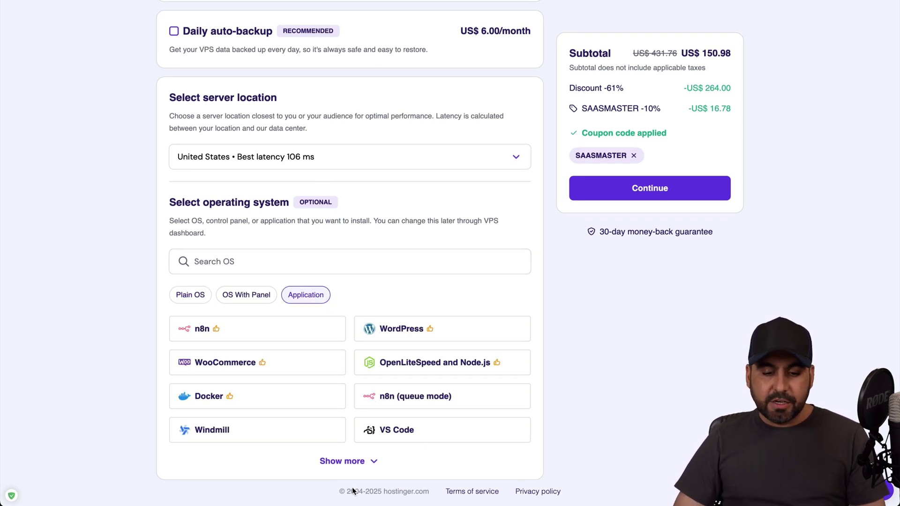
click(353, 462)
scroll(395, 445, down, 4)
scroll(396, 445, down, 8)
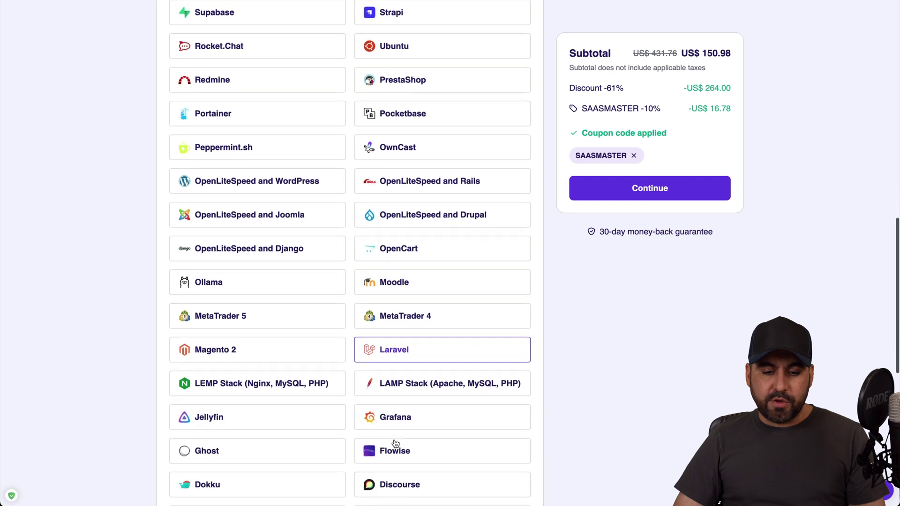
click(400, 345)
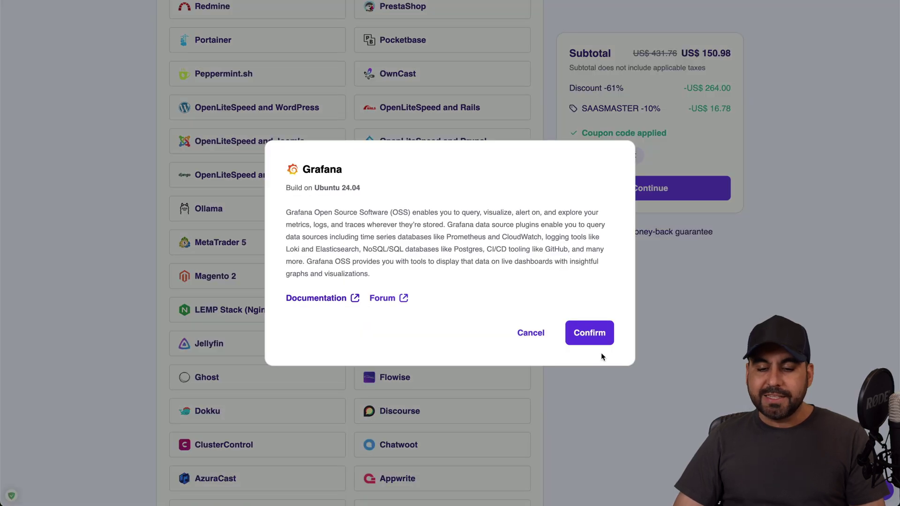
click(590, 333)
scroll(589, 334, up, 12)
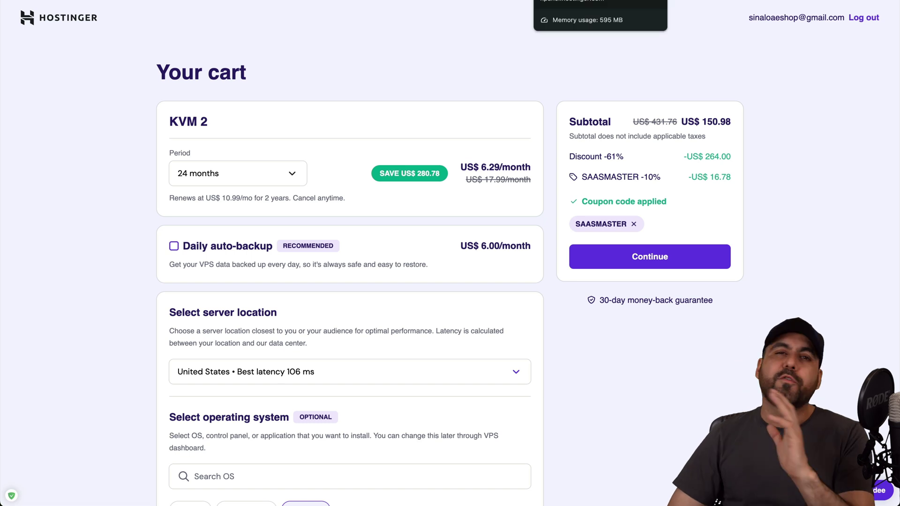
- Switch to the Hostinger account panel and open the operating system settings of the VPS srv740212.hstgr.cloud
click(600, 0)
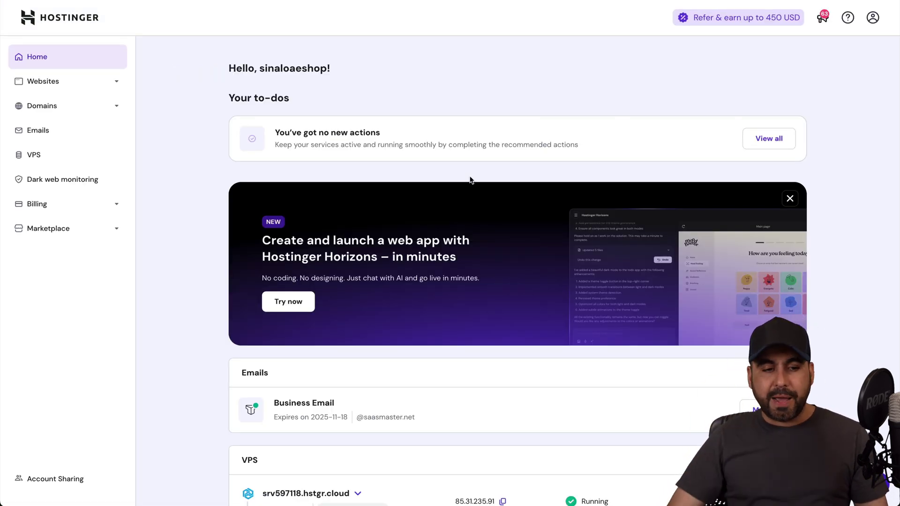
click(77, 154)
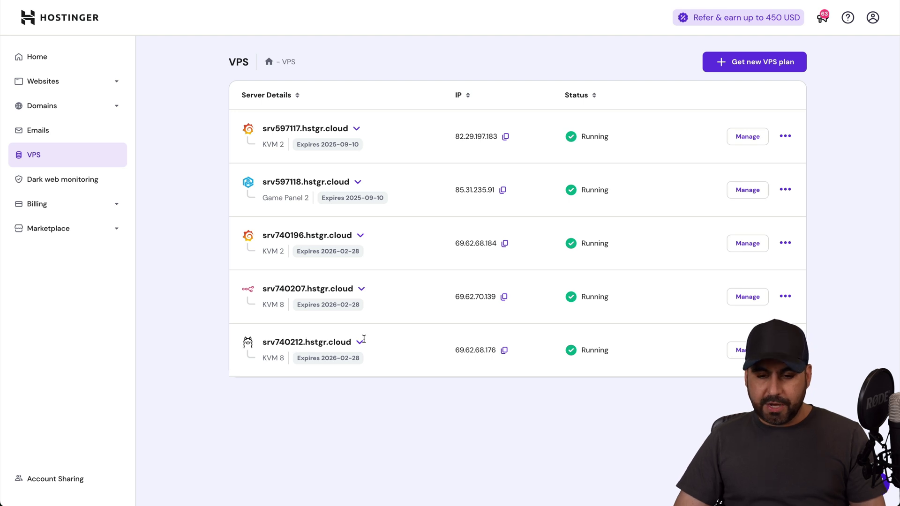
click(739, 352)
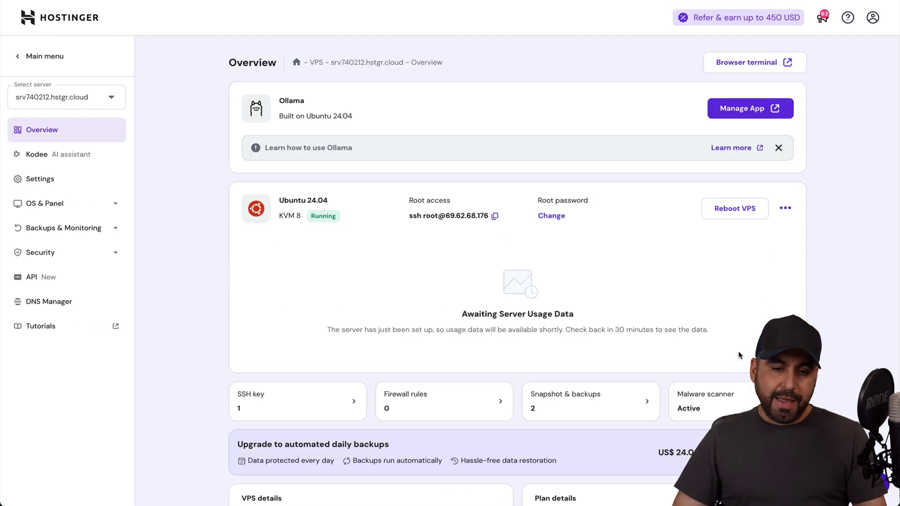
click(57, 205)
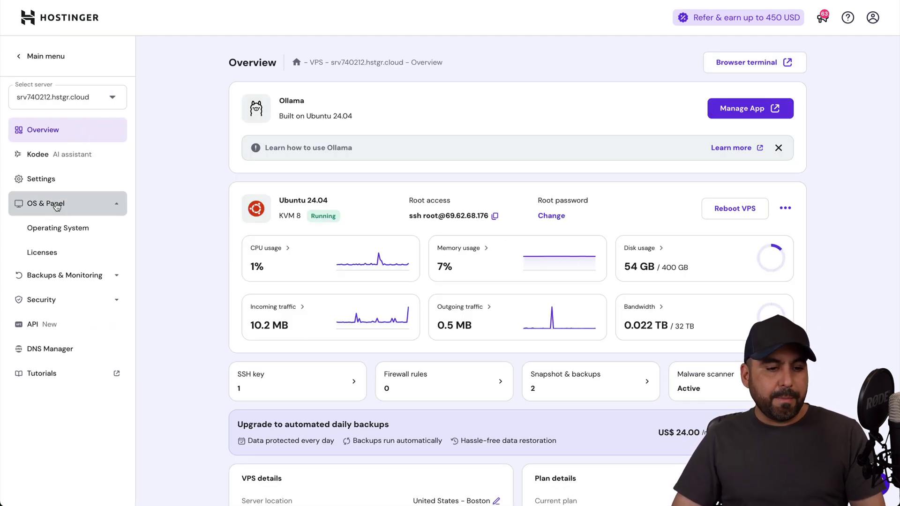
click(58, 229)
scroll(387, 286, down, 4)
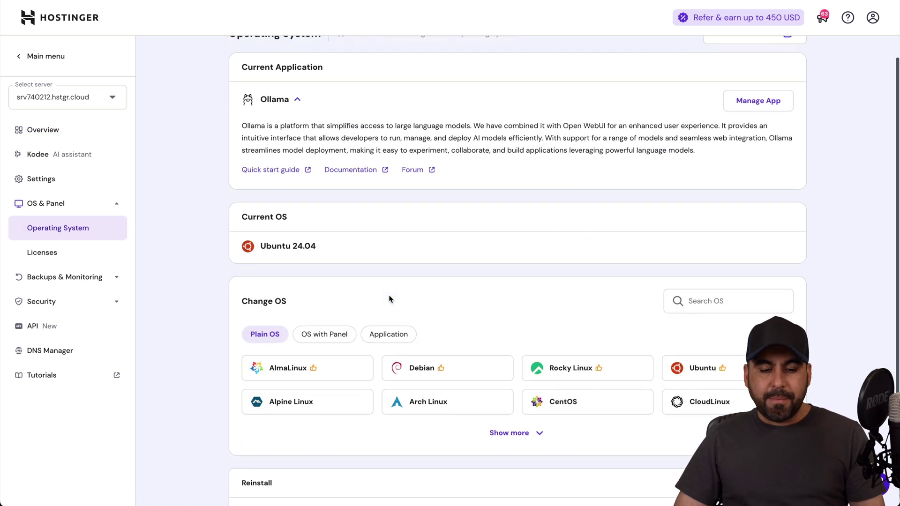
- Select Grafana from the full list of applications as the server's new operating system and start the change
click(385, 201)
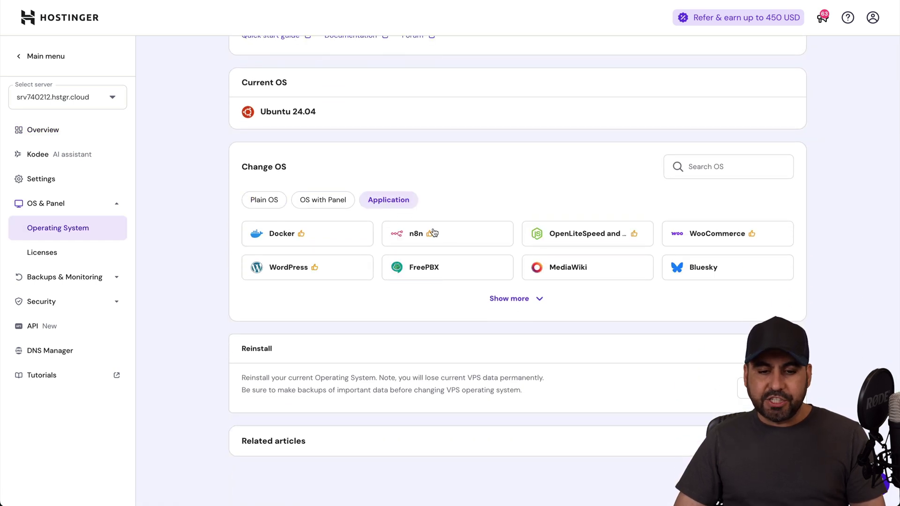
click(509, 300)
scroll(508, 371, down, 5)
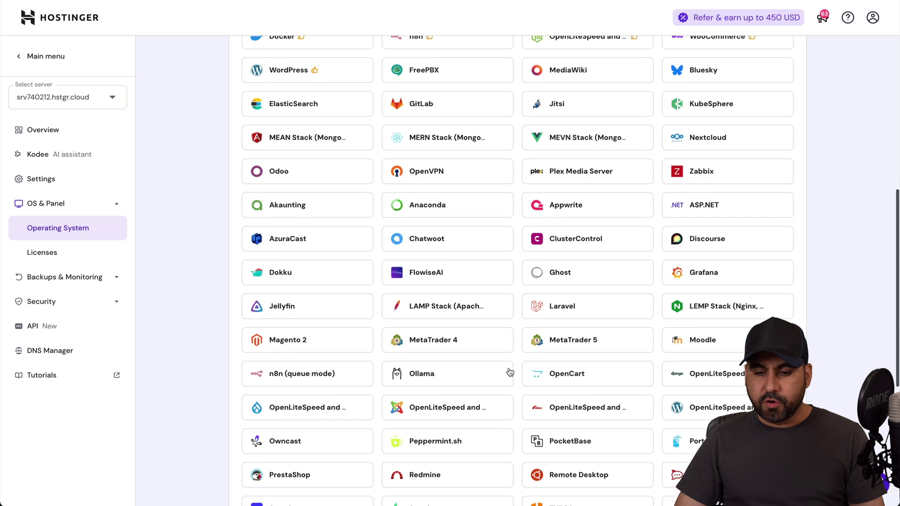
scroll(510, 372, down, 1)
scroll(510, 372, up, 3)
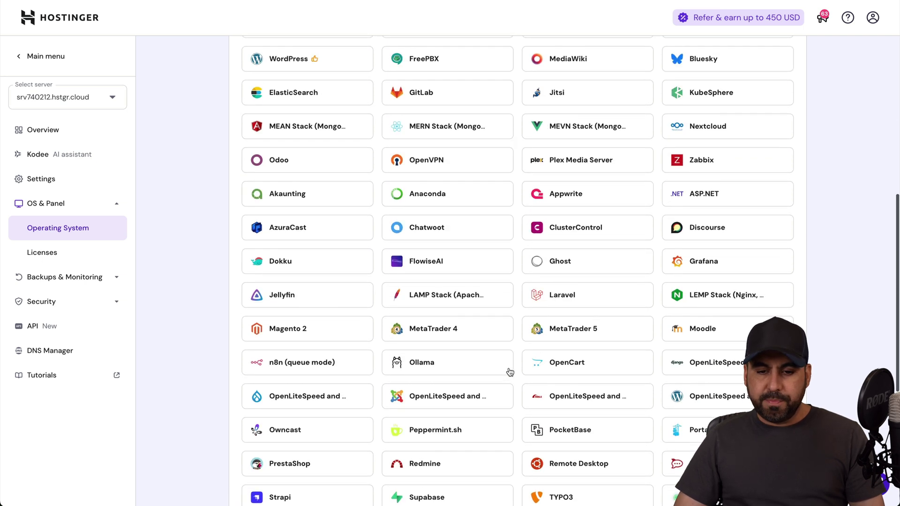
click(681, 321)
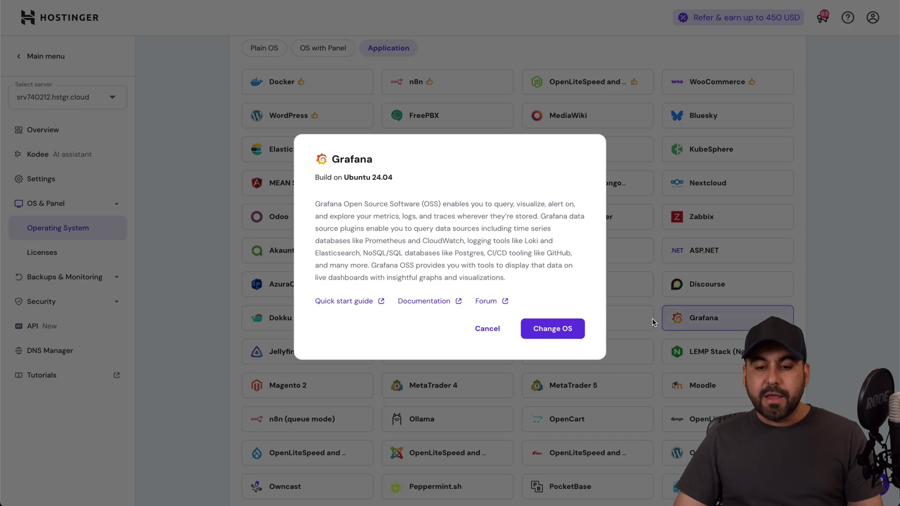
click(575, 330)
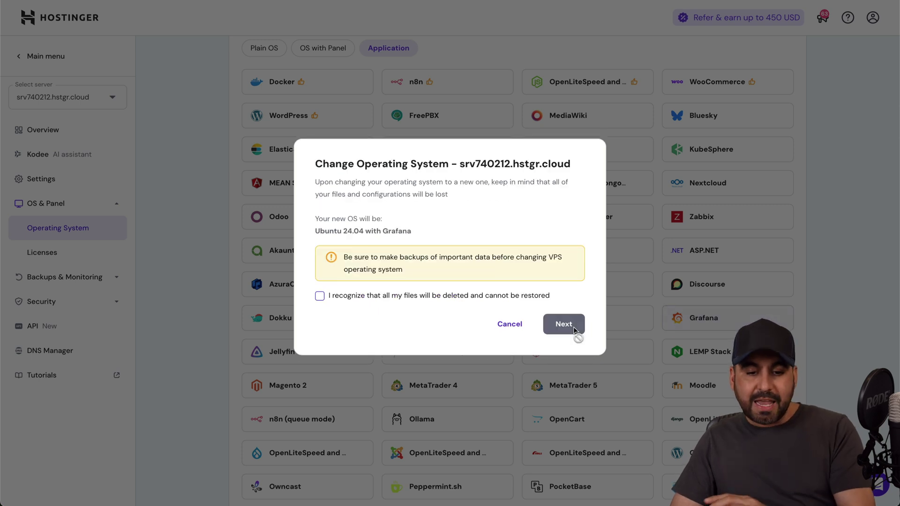
- Acknowledge that all files will be deleted, enter a new panel password and confirm the operating system change
click(320, 296)
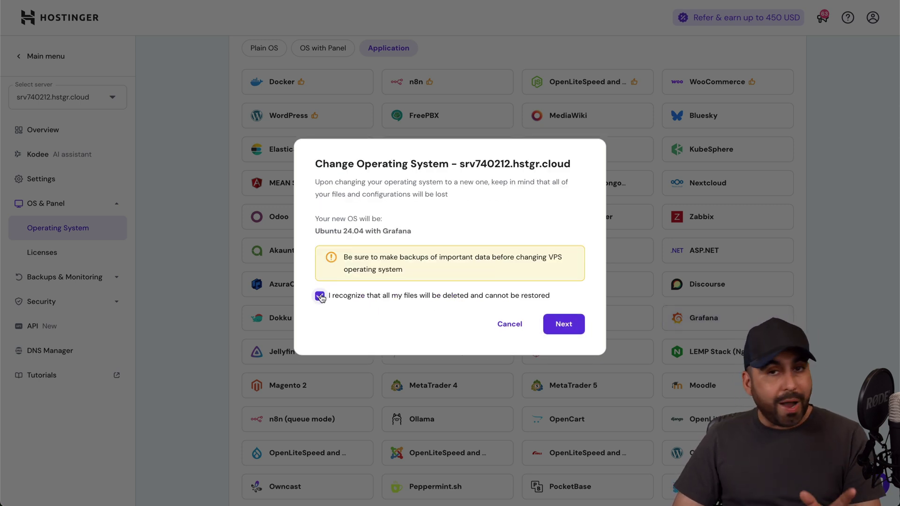
click(565, 325)
click(468, 269)
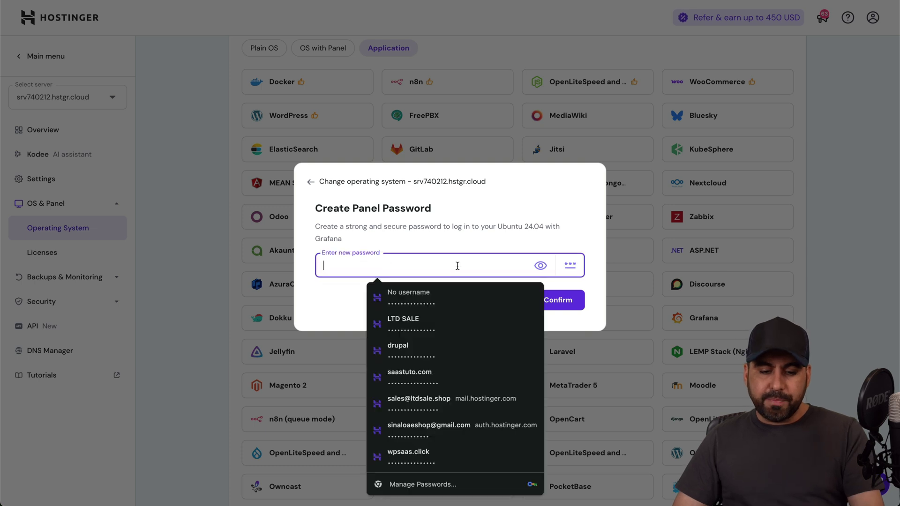
key(ctrl+v)
click(567, 333)
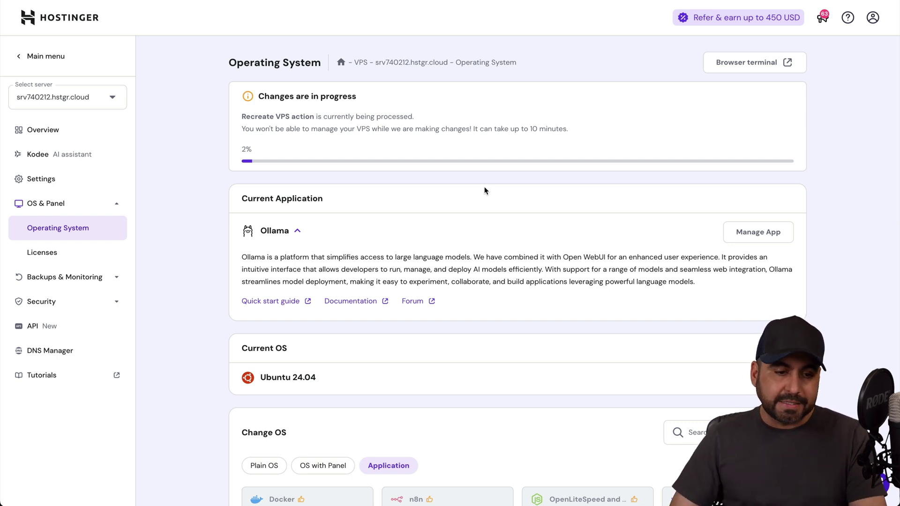
- Return to the VPS list, open the overview of srv597117.hstgr.cloud and launch its Grafana application
click(40, 56)
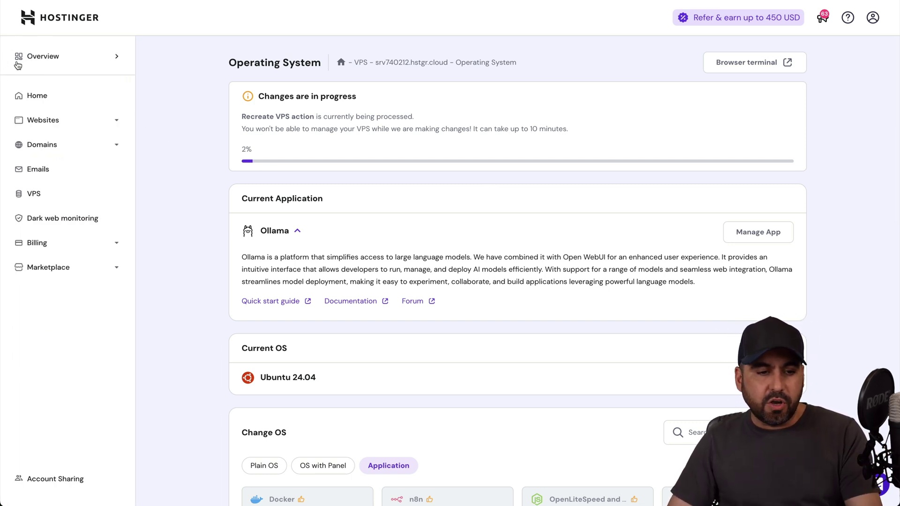
click(44, 188)
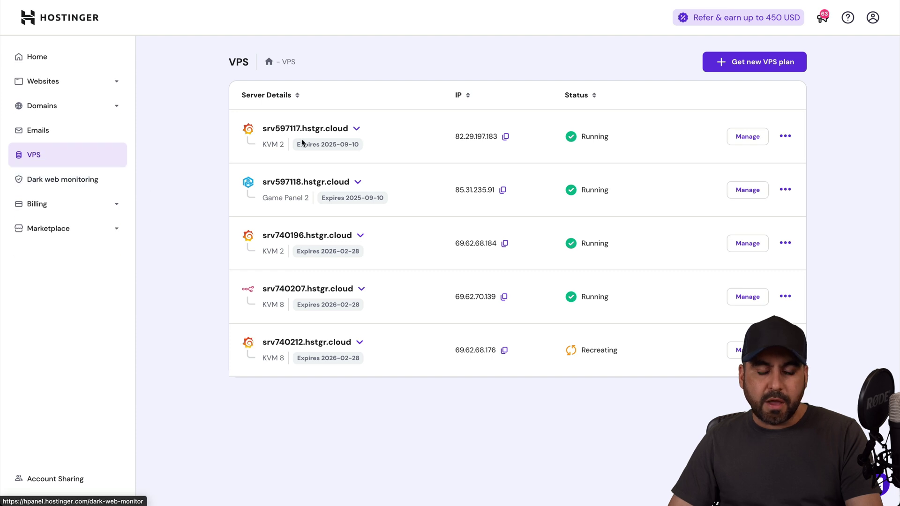
click(752, 136)
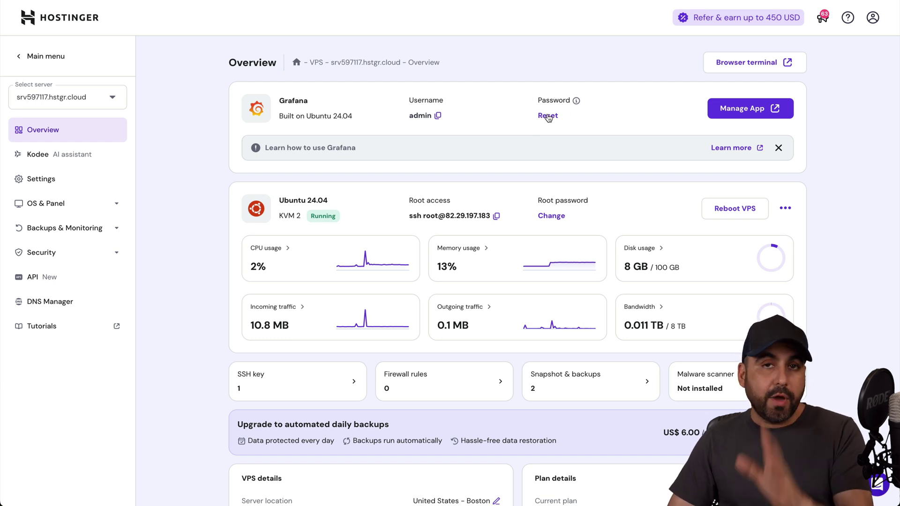
click(750, 116)
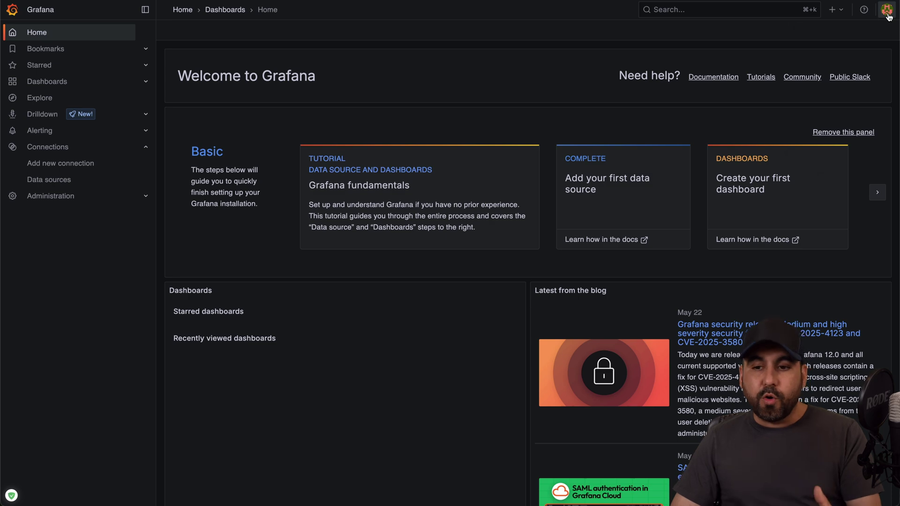
- Sign out of Grafana, log back in as admin with the account password, and dismiss the offers to save it
click(887, 13)
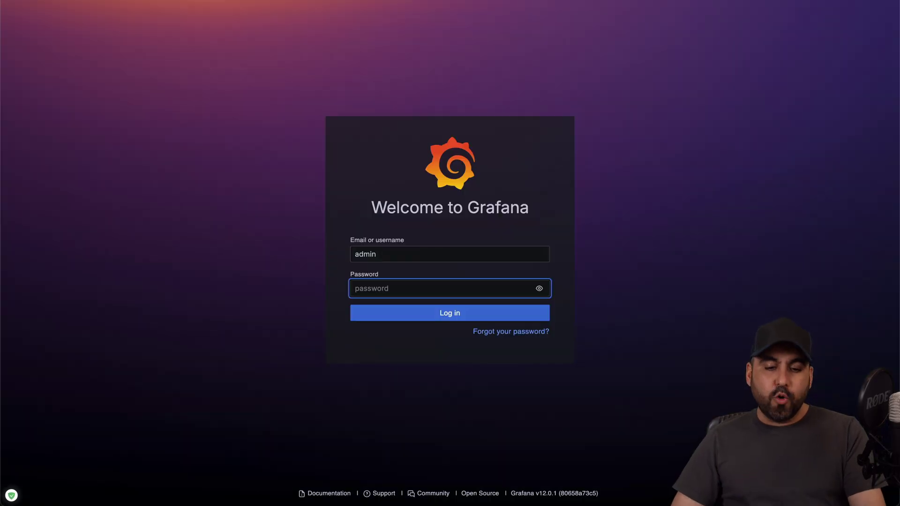
key(super+v)
click(446, 313)
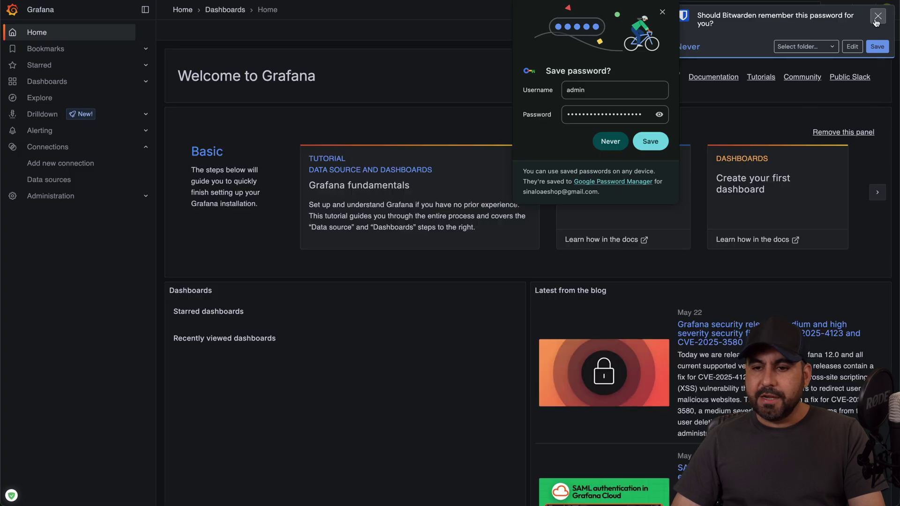
click(663, 13)
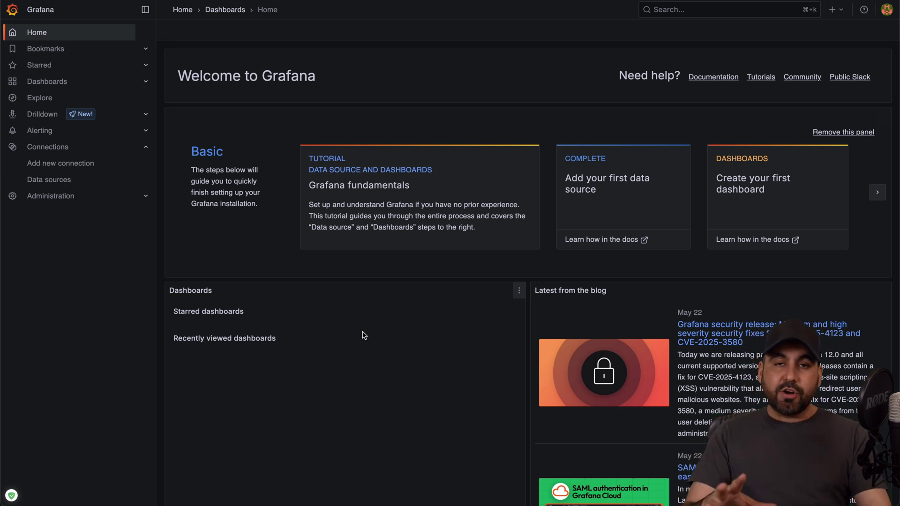
- Open the page for adding a new connection and look through the available data sources
click(52, 164)
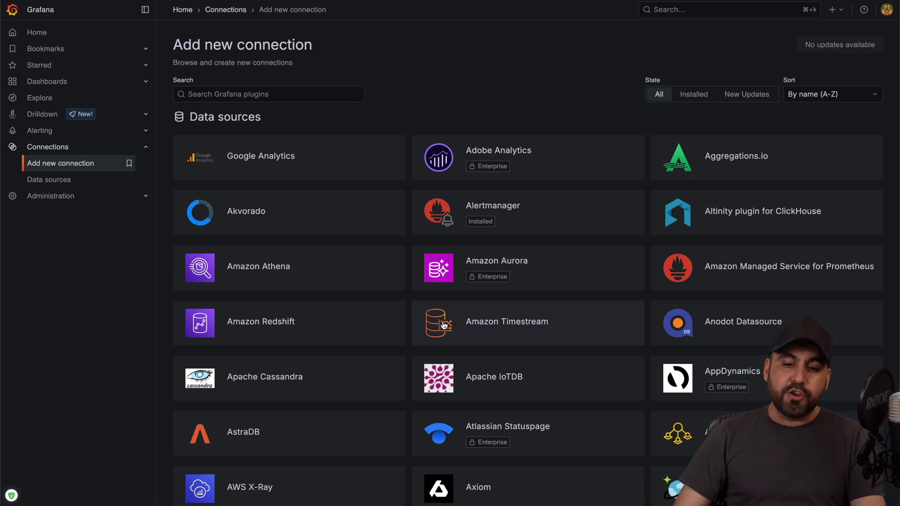
scroll(443, 324, down, 2)
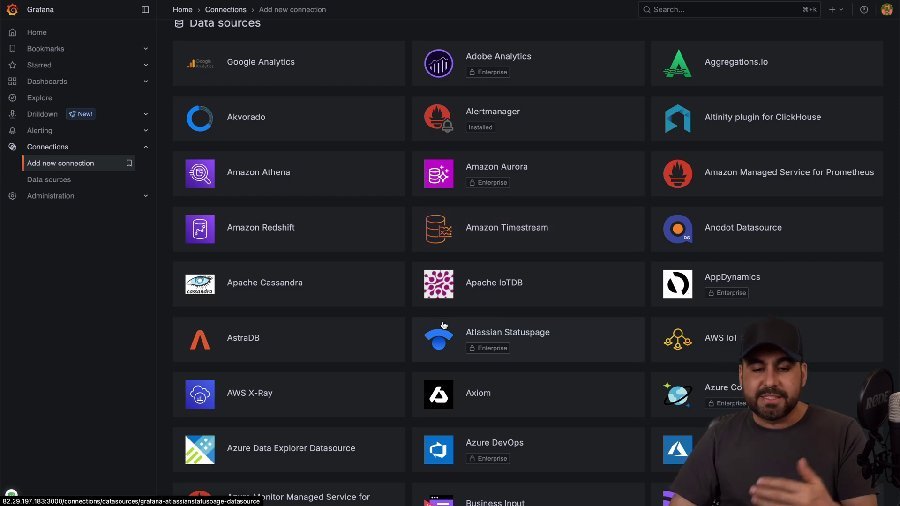
scroll(443, 325, down, 1)
scroll(444, 325, up, 3)
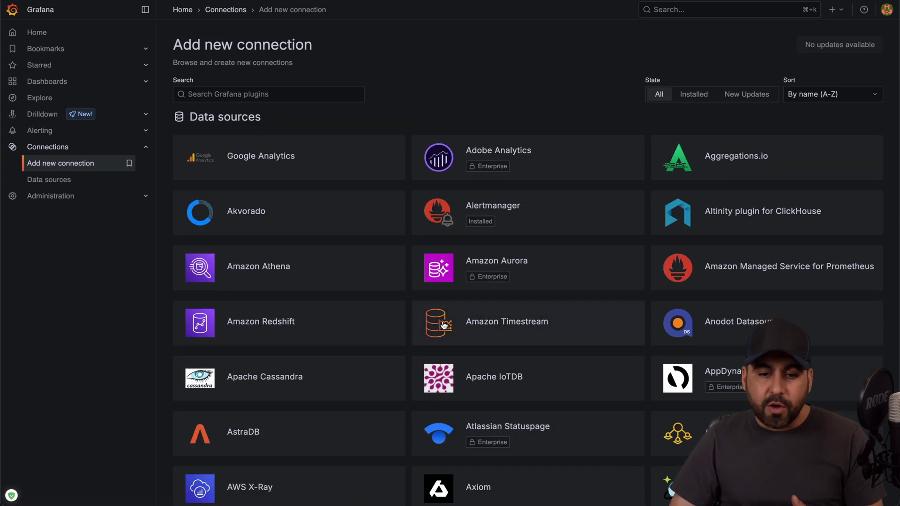
scroll(316, 370, down, 6)
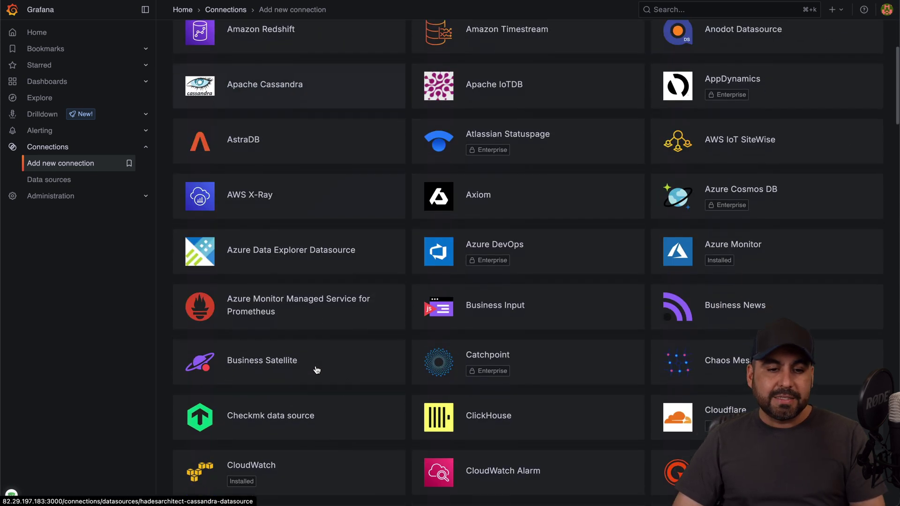
scroll(370, 325, down, 13)
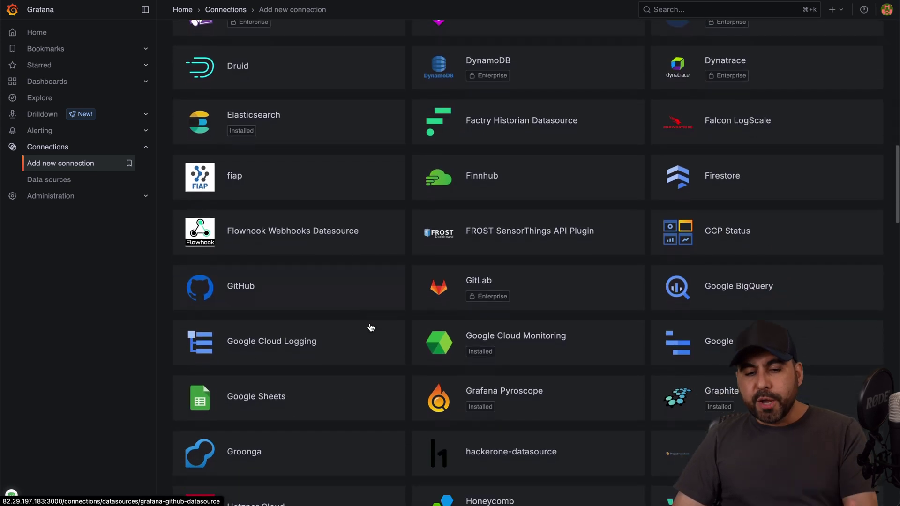
scroll(370, 327, up, 6)
scroll(371, 328, down, 1)
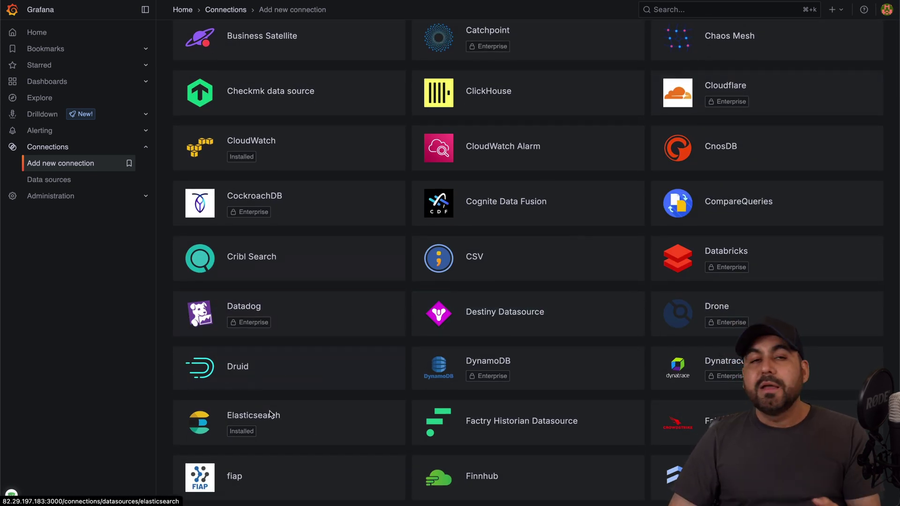
scroll(490, 353, down, 8)
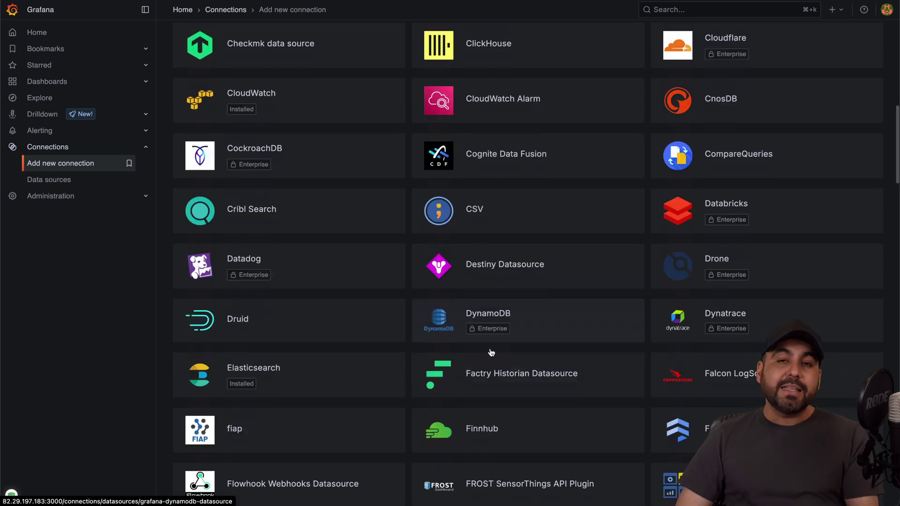
scroll(491, 352, down, 2)
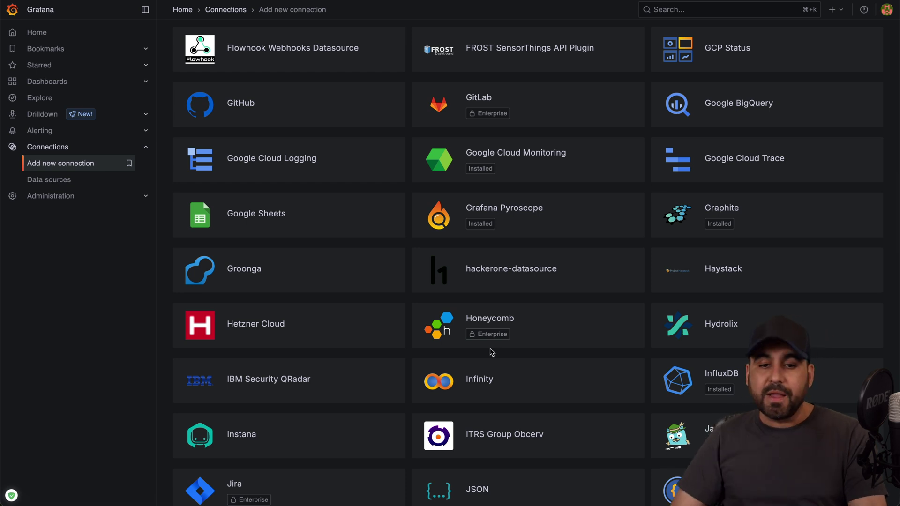
- Search the connections for "test", add a TestData data source, and save and test it as the default
scroll(491, 352, up, 15)
click(265, 94)
text(test)
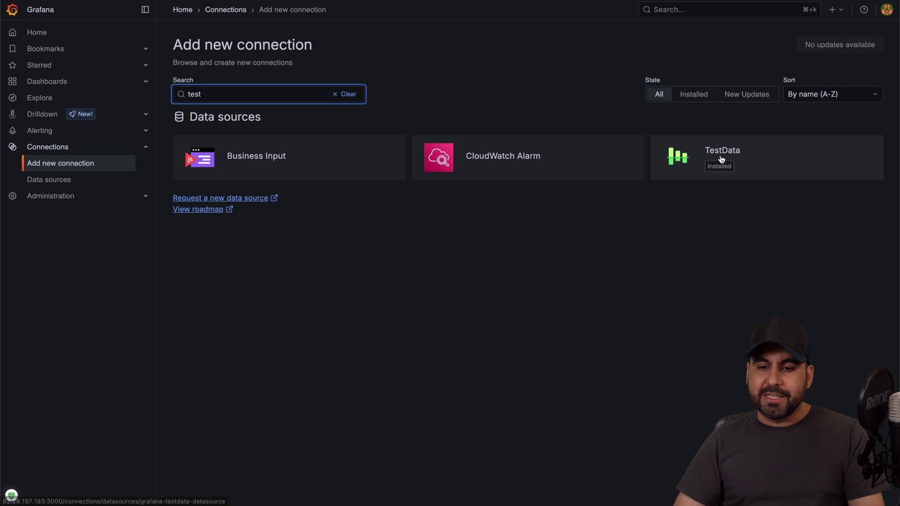
click(710, 167)
click(826, 47)
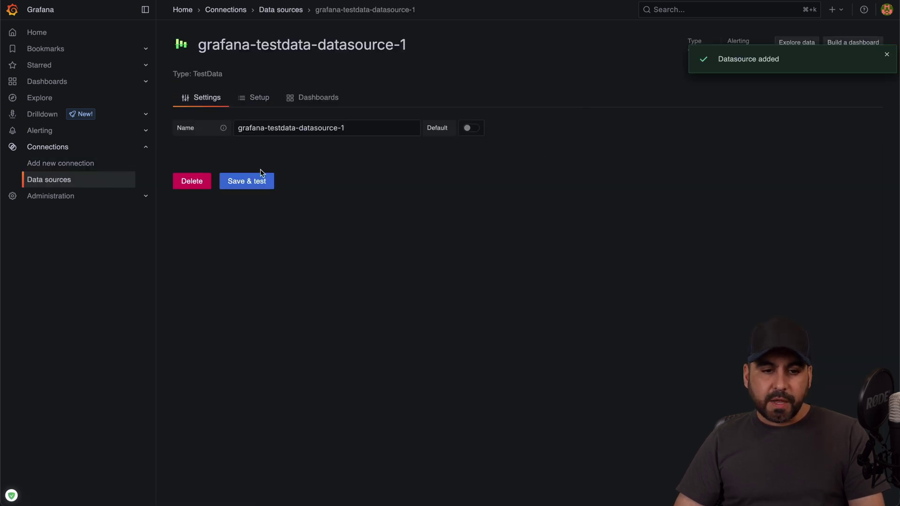
click(477, 132)
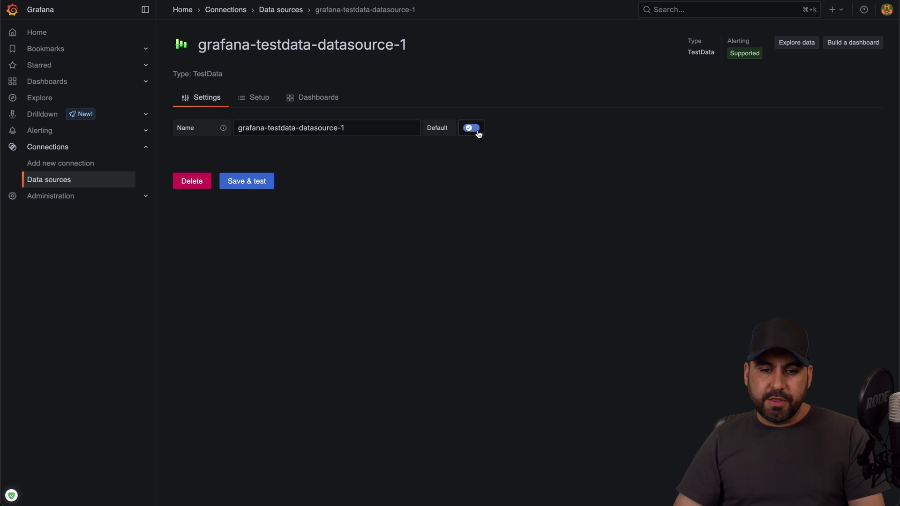
click(255, 187)
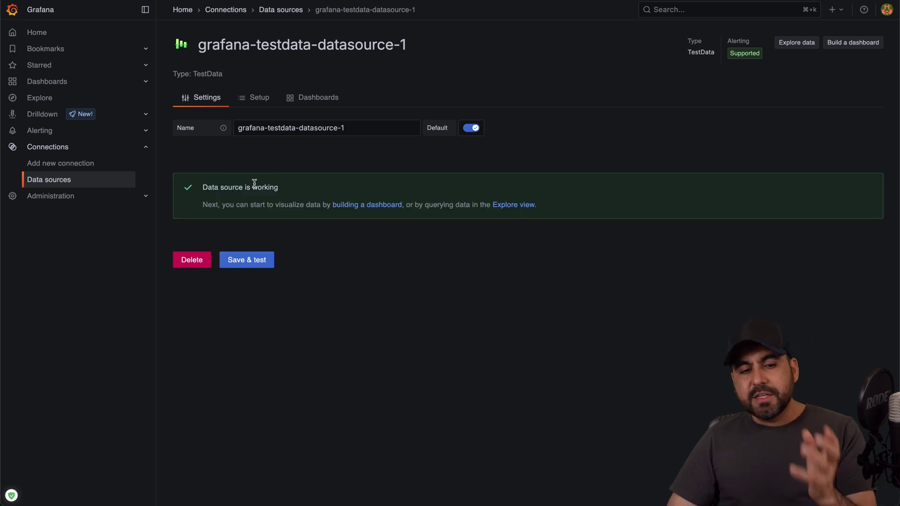
- Create a new dashboard and add a visualization that uses the grafana-testdata-datasource-1 data source
click(91, 84)
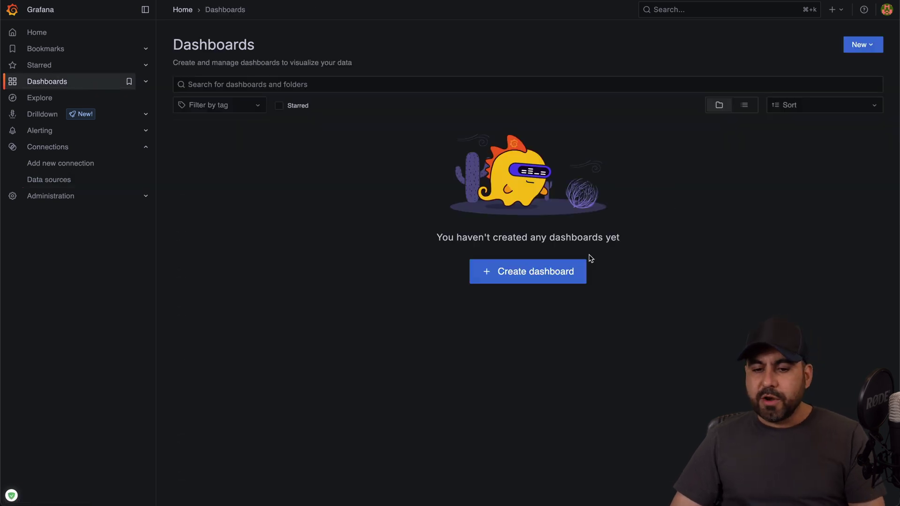
click(546, 270)
click(534, 219)
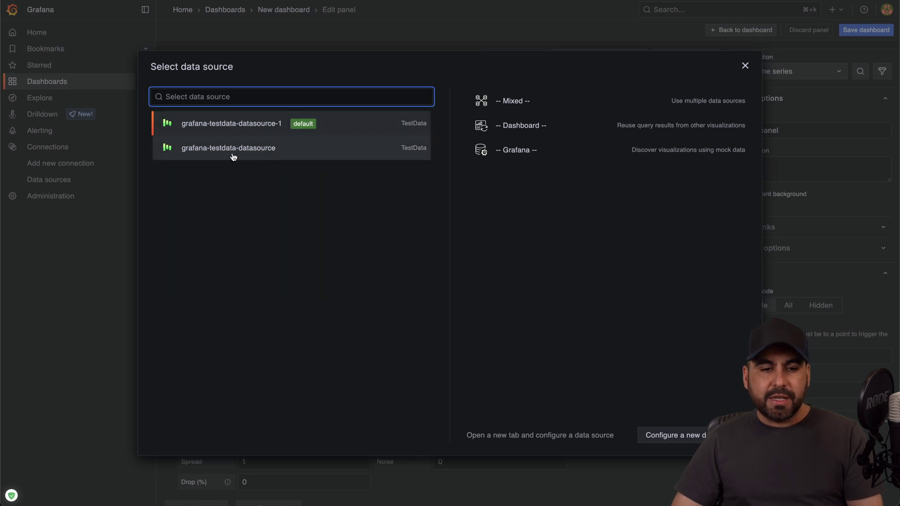
click(254, 130)
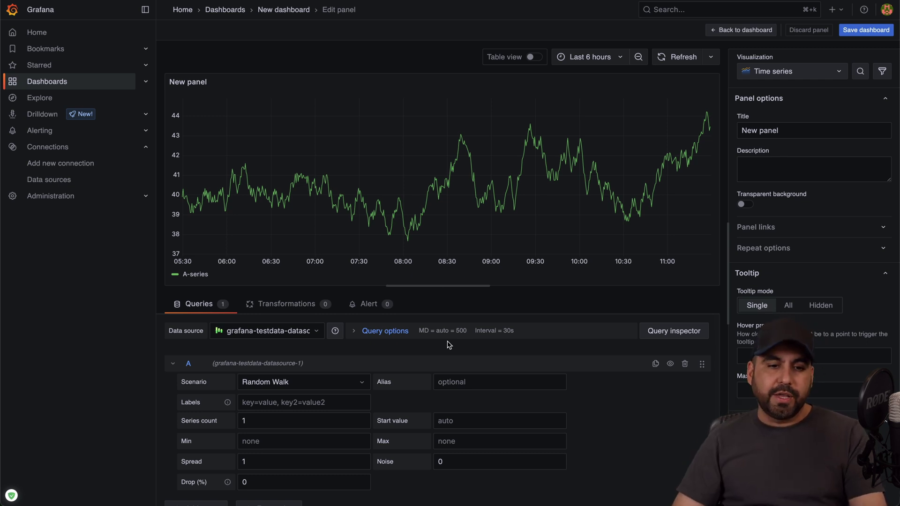
- Preview the panel's data in table view and try the Bar chart, Stat and Gauge visualizations
click(537, 63)
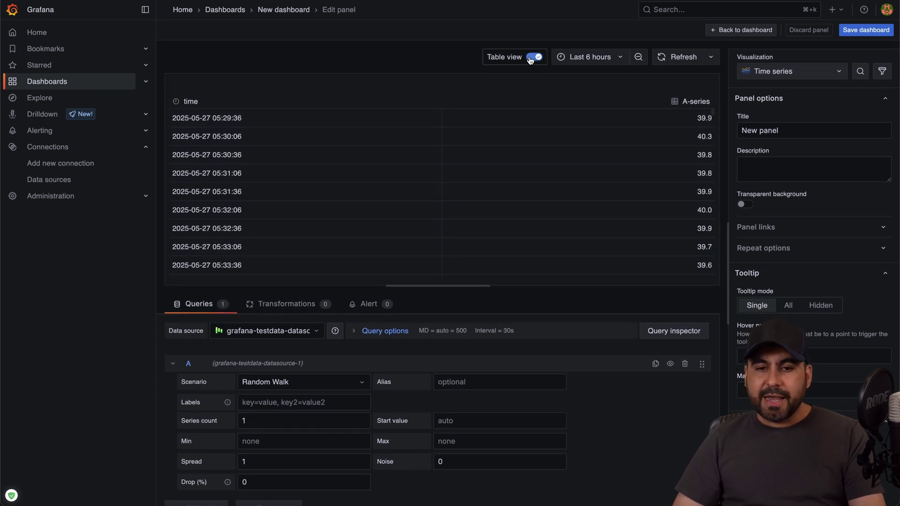
click(534, 57)
click(803, 76)
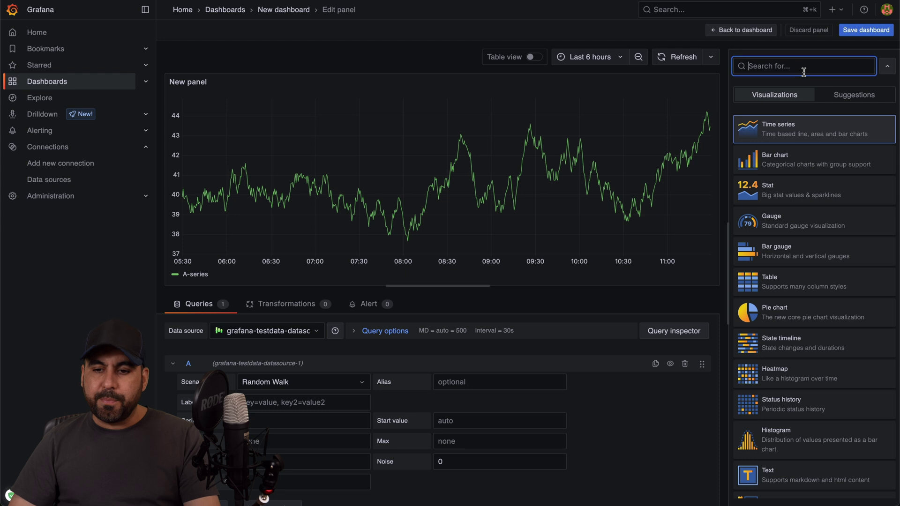
click(792, 160)
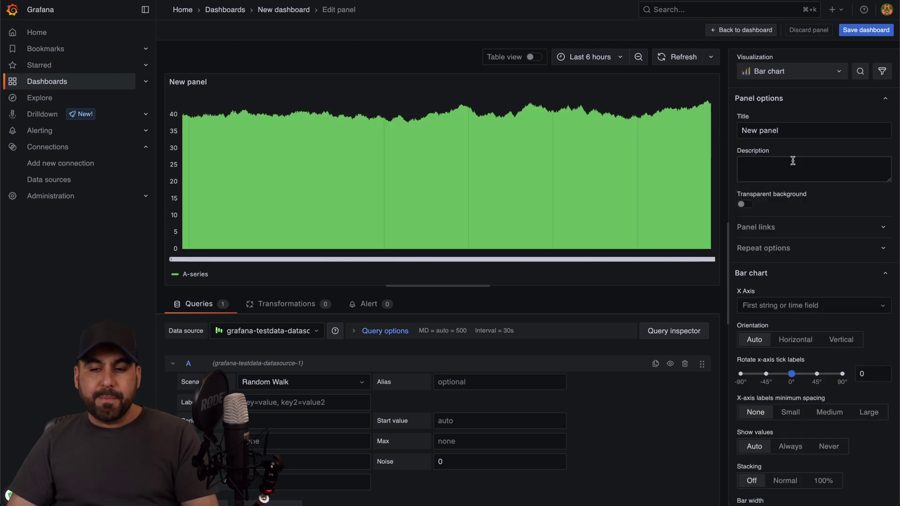
click(803, 75)
click(807, 192)
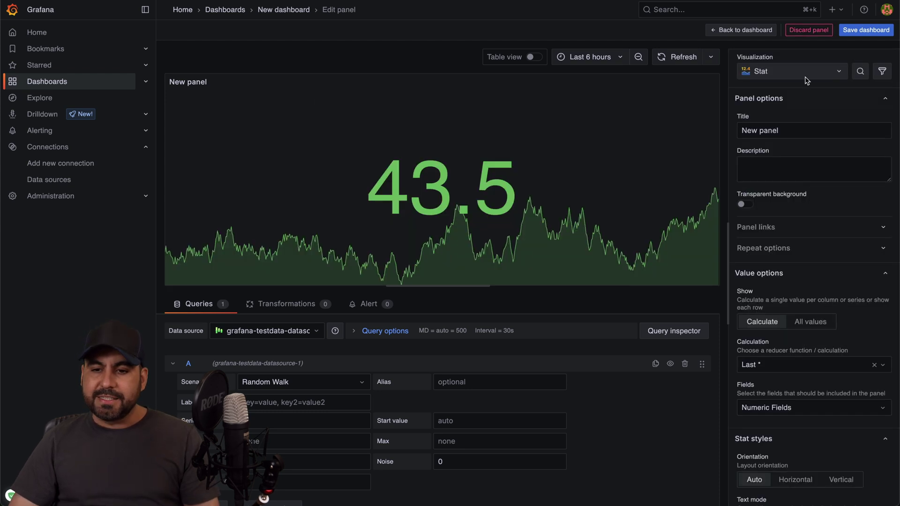
click(807, 77)
click(795, 230)
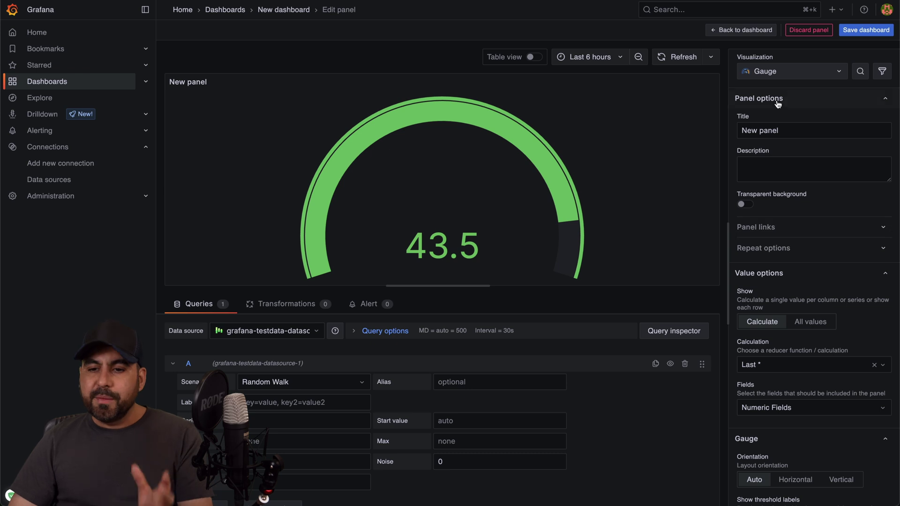
- Try the Pie chart and State timeline visualizations, look through the other types and return the panel to Time series
click(786, 68)
click(767, 312)
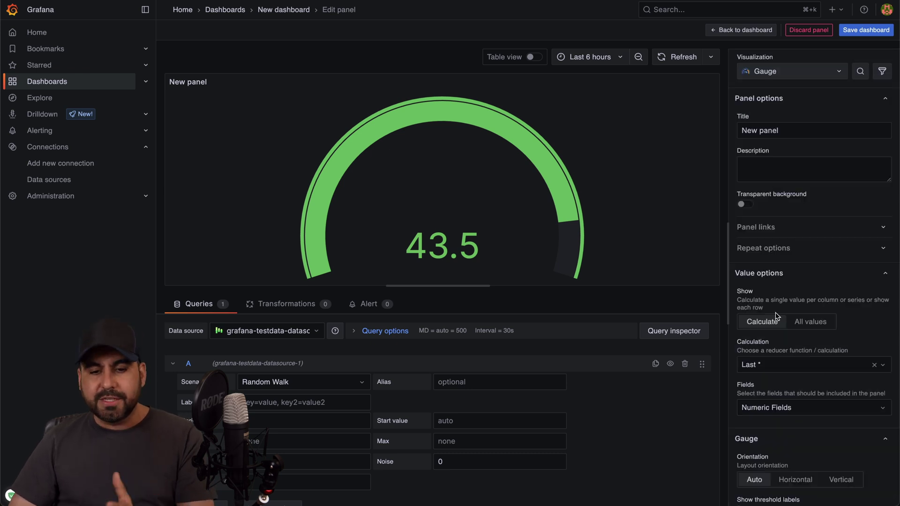
click(775, 75)
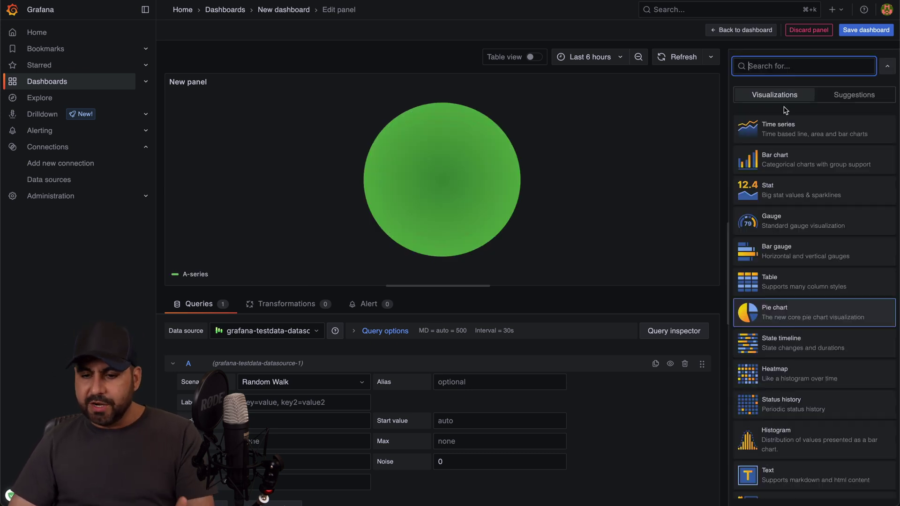
click(801, 348)
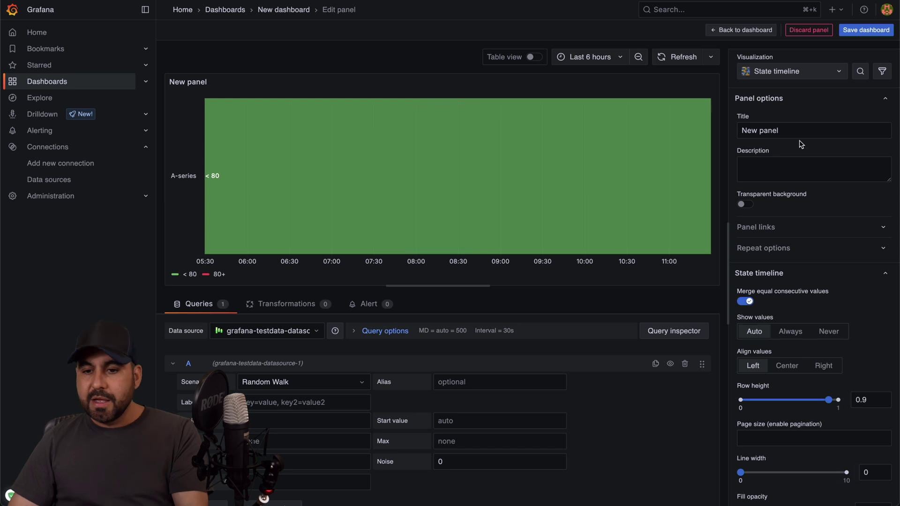
click(802, 76)
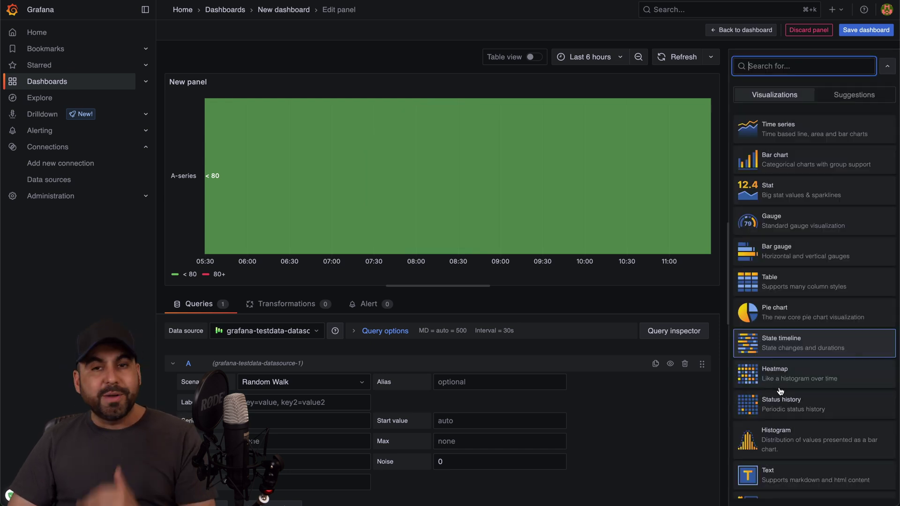
scroll(783, 391, down, 3)
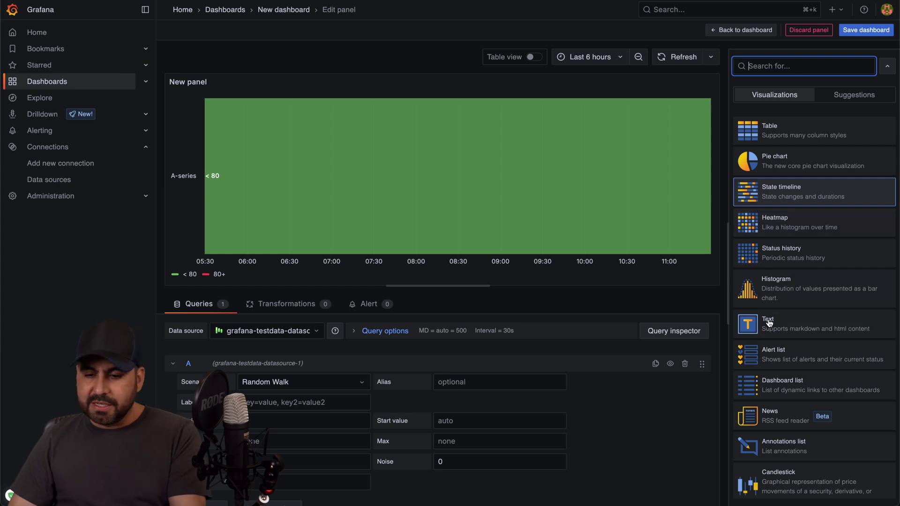
scroll(773, 285, up, 3)
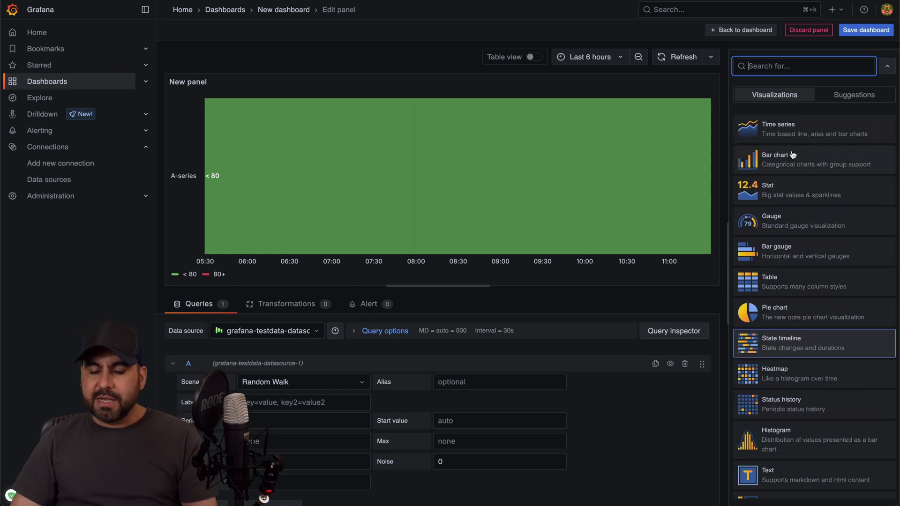
click(789, 136)
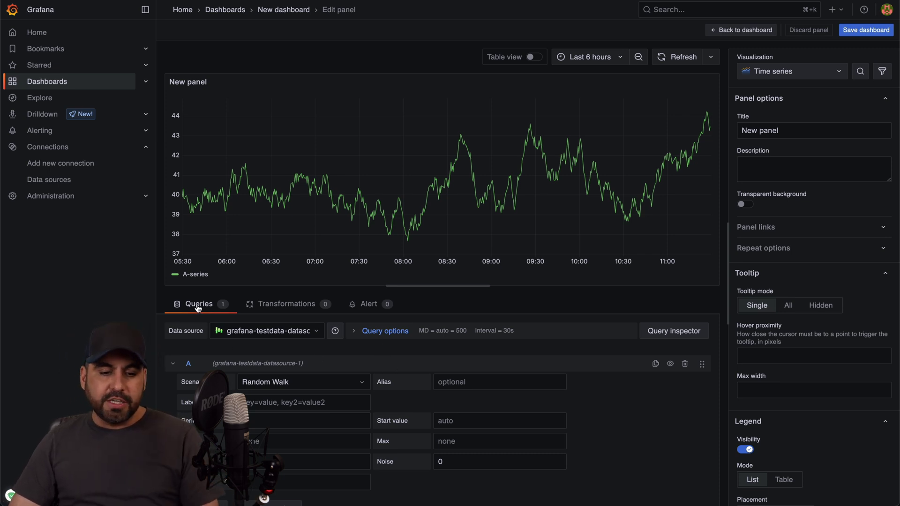
- Look at the panel's transformations and alert sections and return to its queries
click(286, 307)
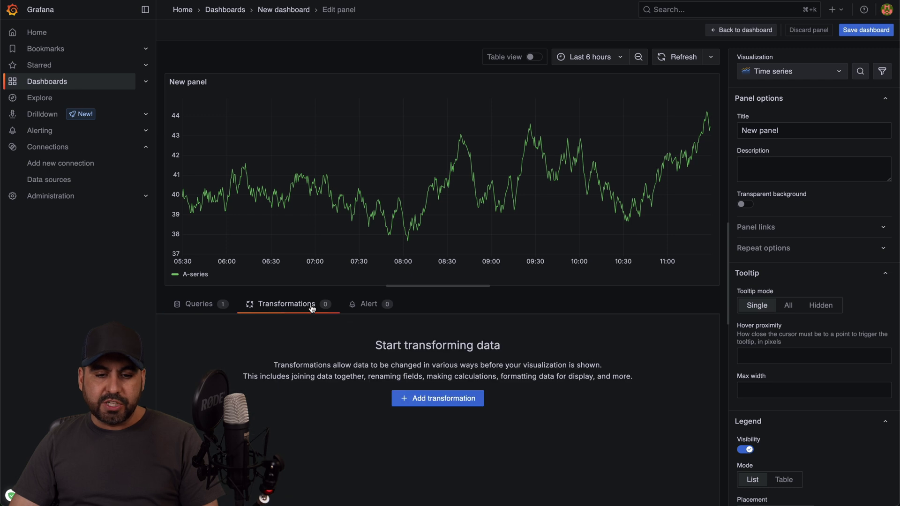
click(365, 309)
click(204, 306)
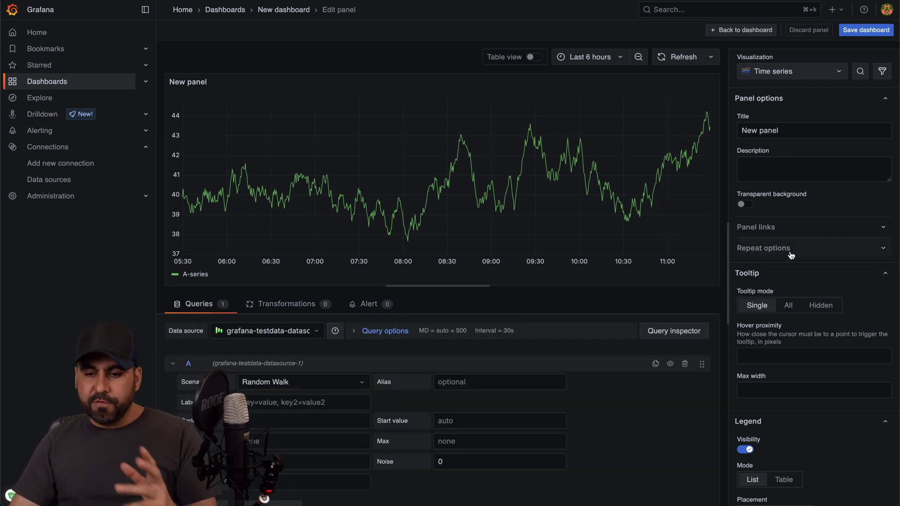
- Try the All tooltip mode, restore Single, and look through the panel's display options down to the thresholds
scroll(791, 255, down, 5)
click(790, 186)
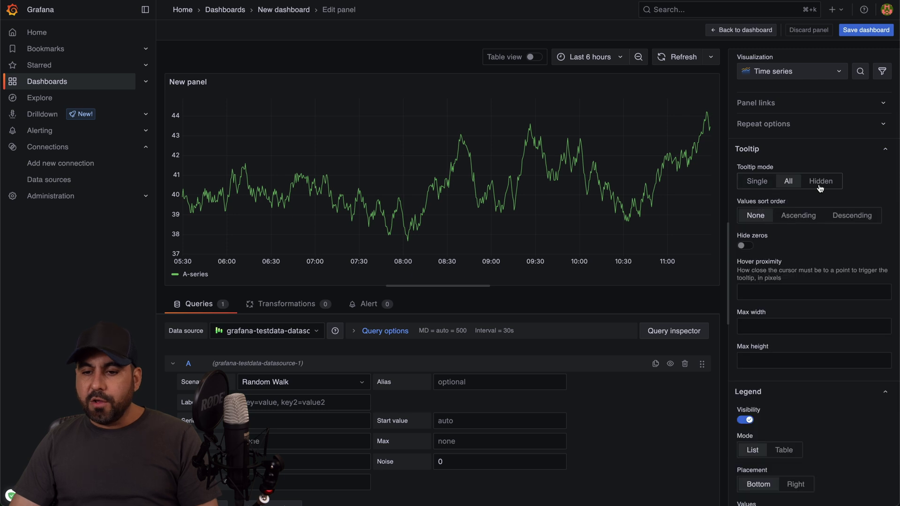
click(747, 184)
scroll(782, 298, down, 10)
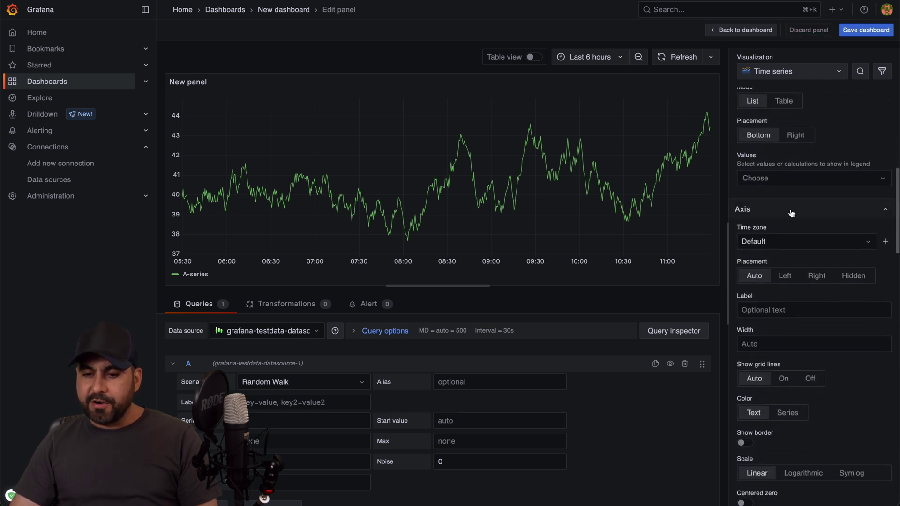
scroll(870, 249, down, 8)
scroll(867, 257, down, 15)
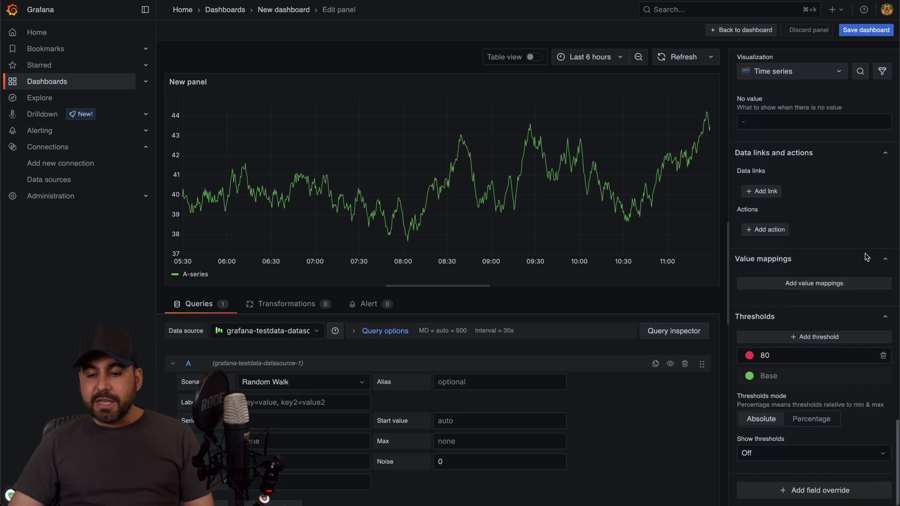
scroll(867, 257, up, 20)
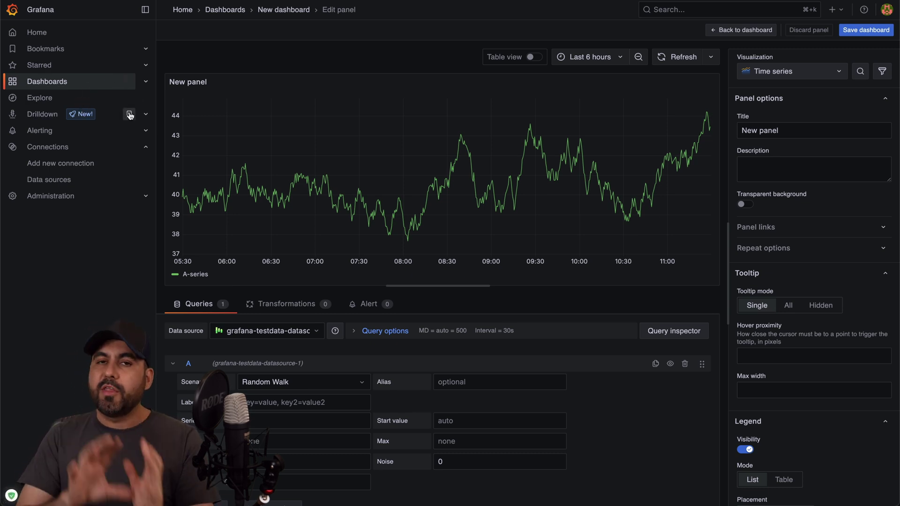
- Leave the unsaved dashboard and browse the data sources available for a new connection
click(97, 162)
click(468, 126)
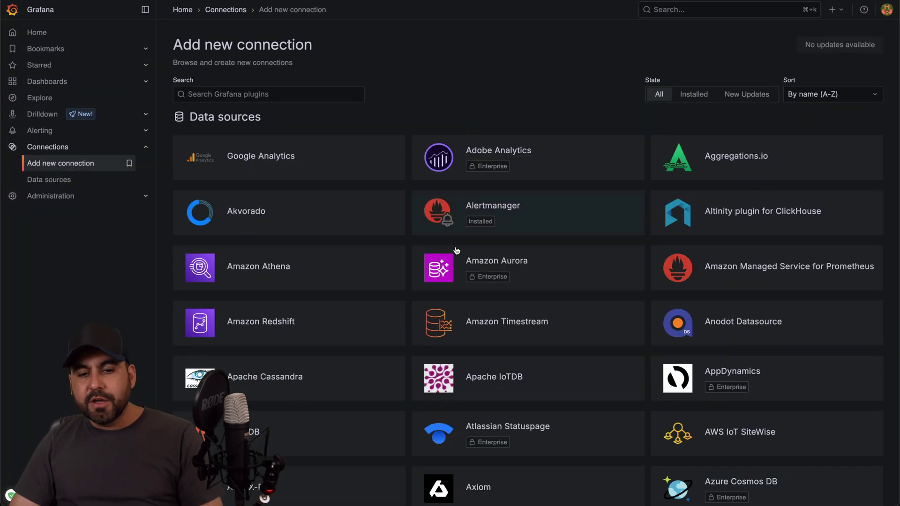
scroll(425, 404, down, 8)
scroll(424, 404, down, 8)
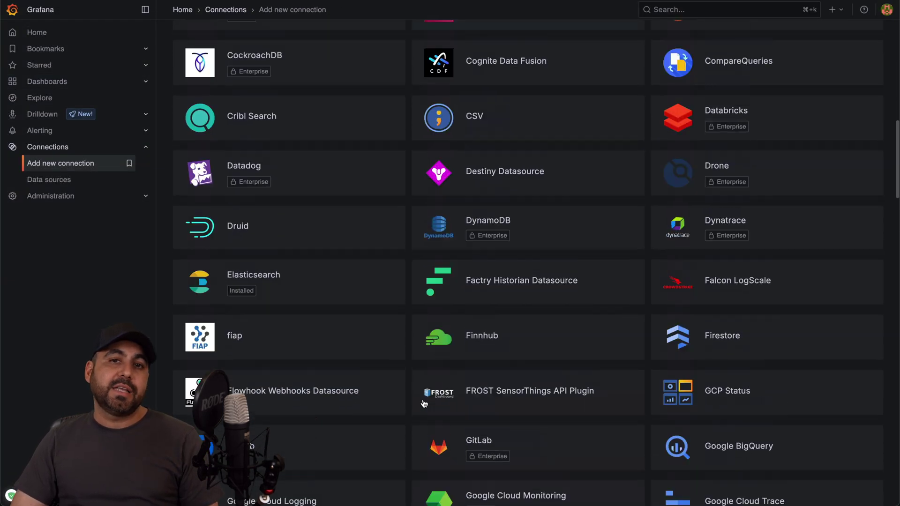
scroll(424, 404, up, 20)
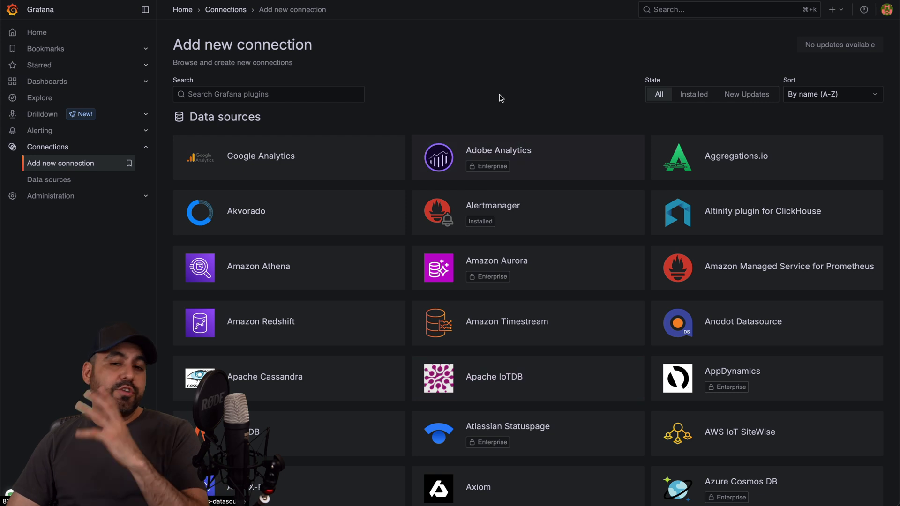